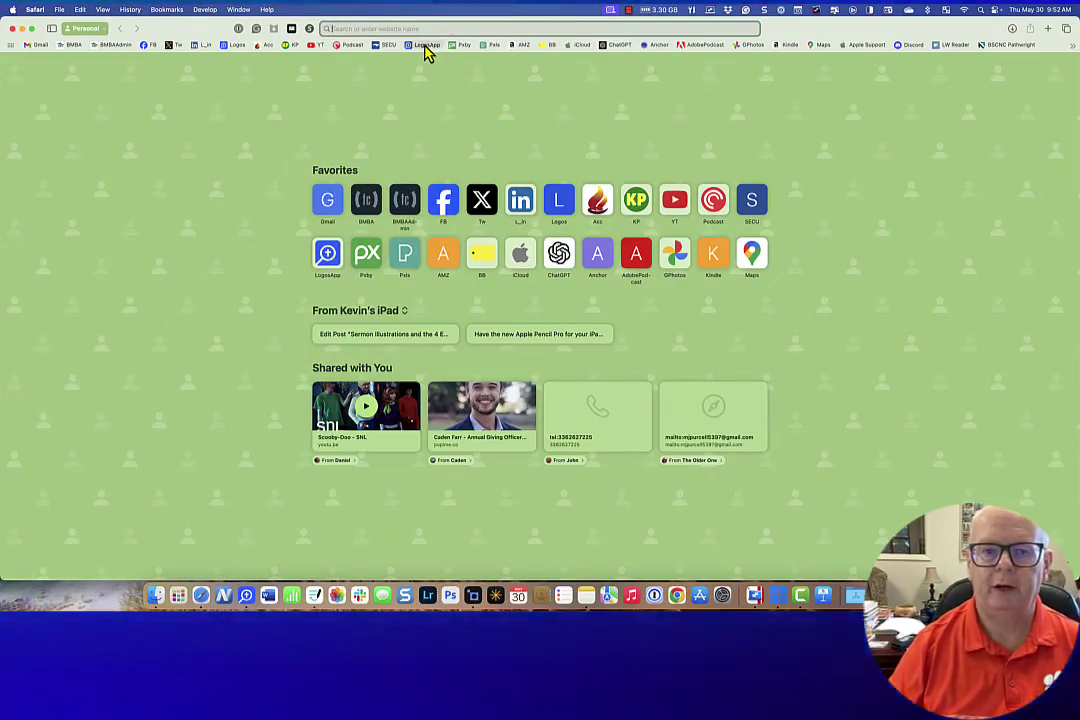
- Load beta.app.logos.com from the LogosApp bookmark, showing Luke 15 beside the grēgoreō entry
click(424, 46)
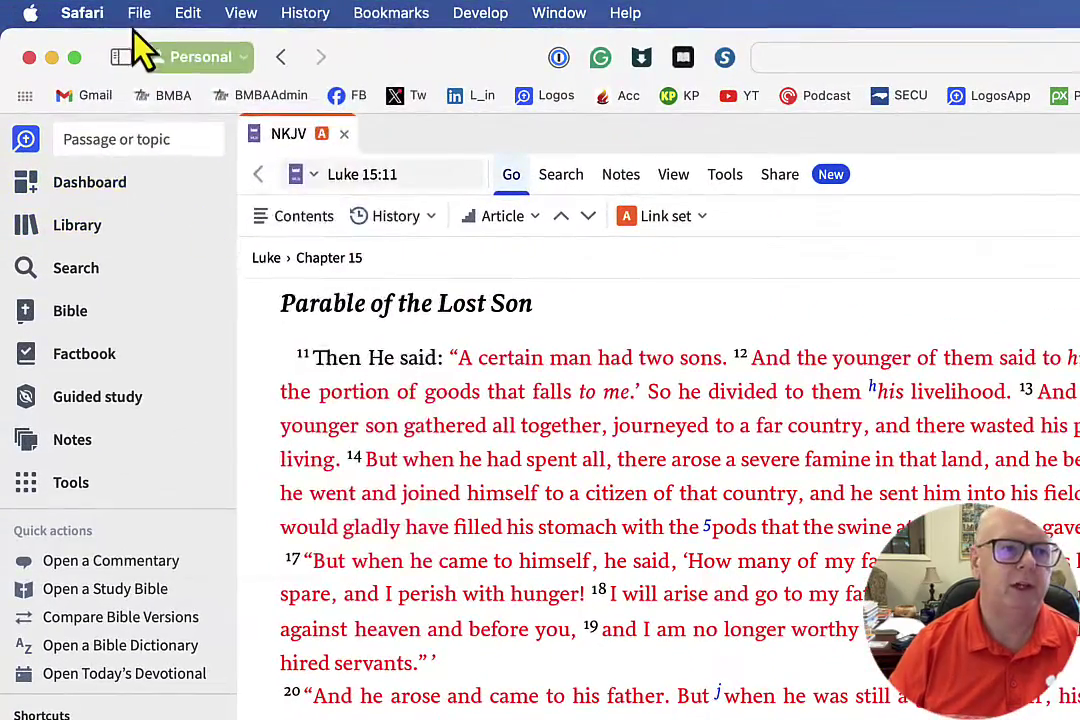
click(59, 11)
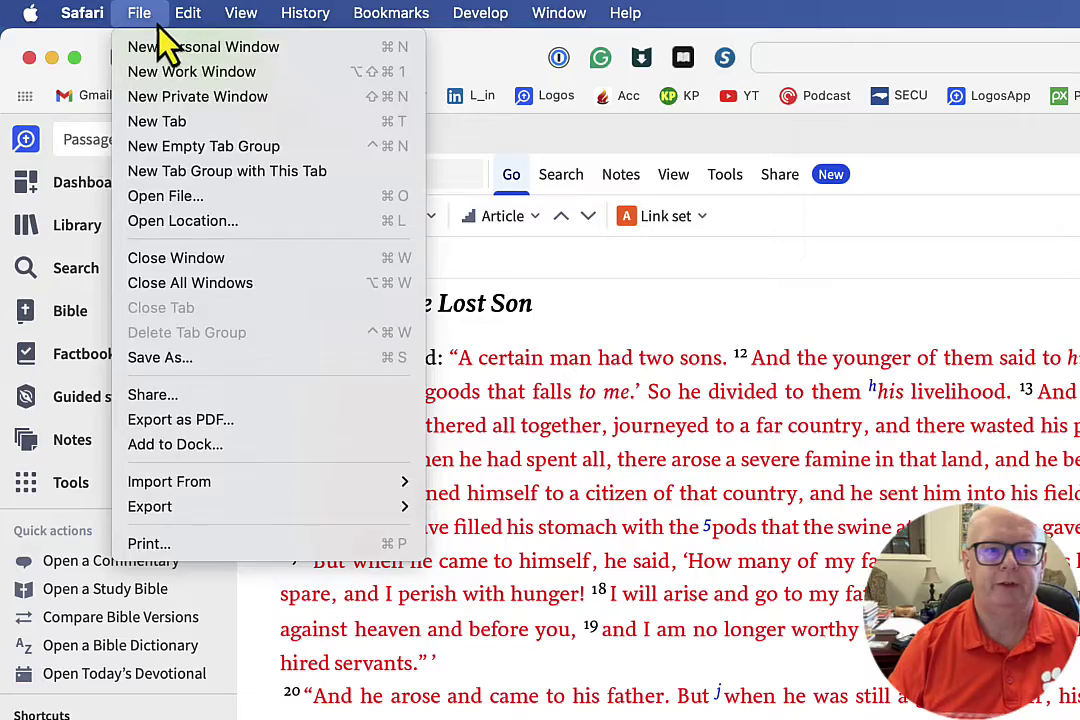
- Add the Logos site to the Dock with File > Add to Dock, naming the app LogosWeb
click(166, 448)
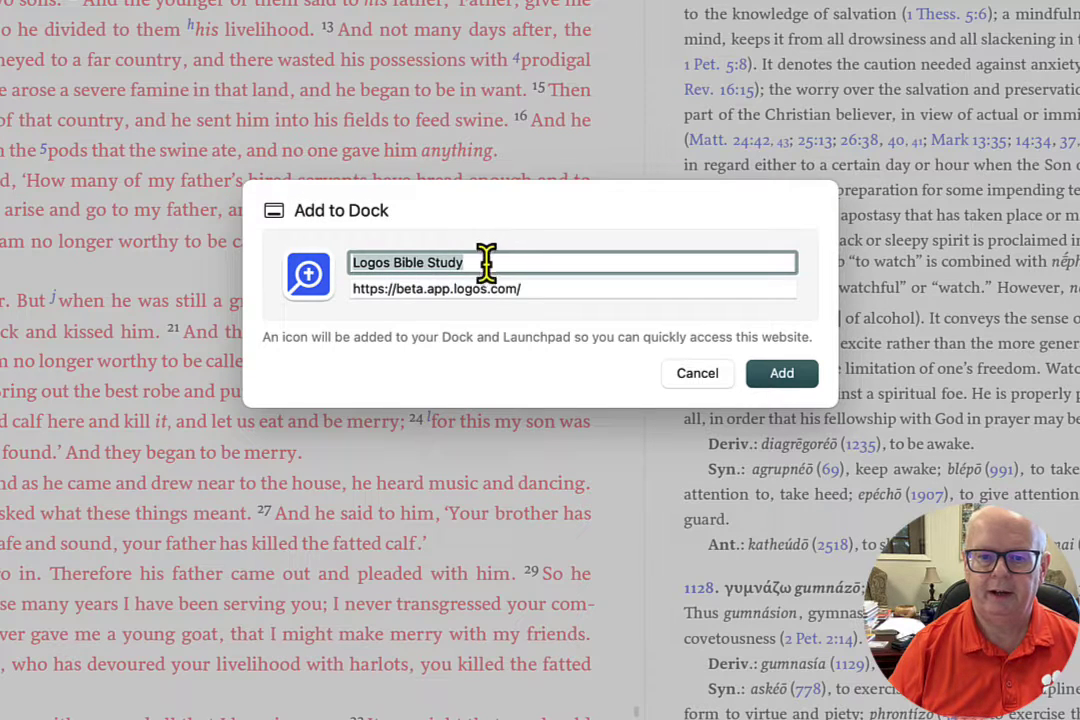
double_click(482, 265)
triple_click(394, 262)
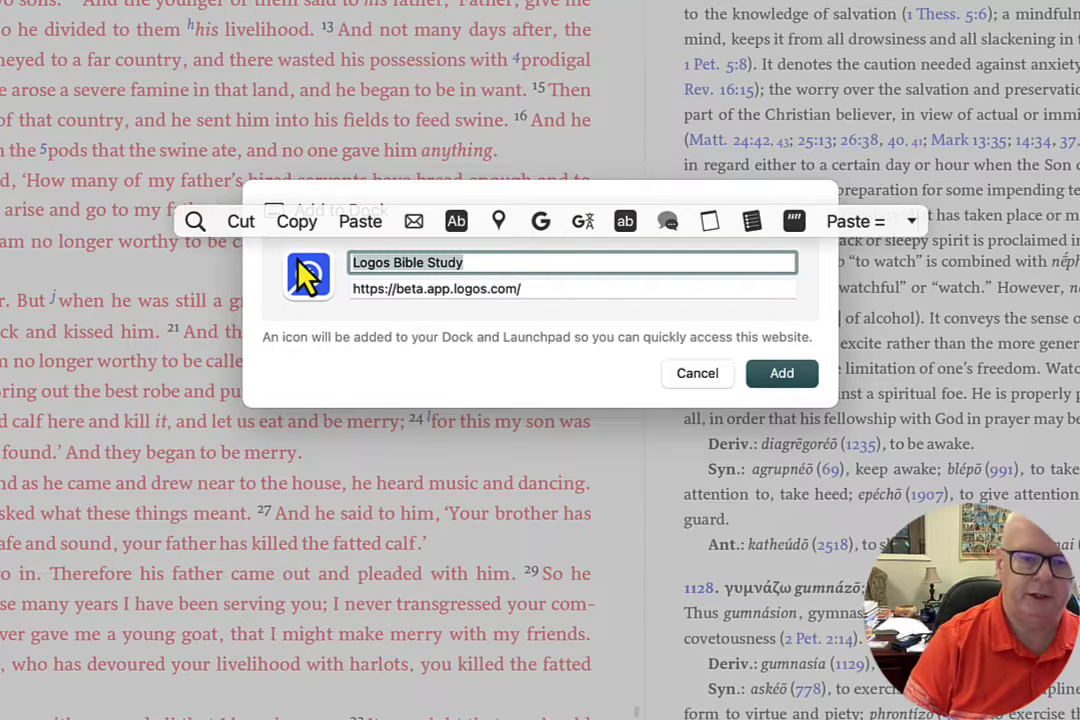
text(Logs)
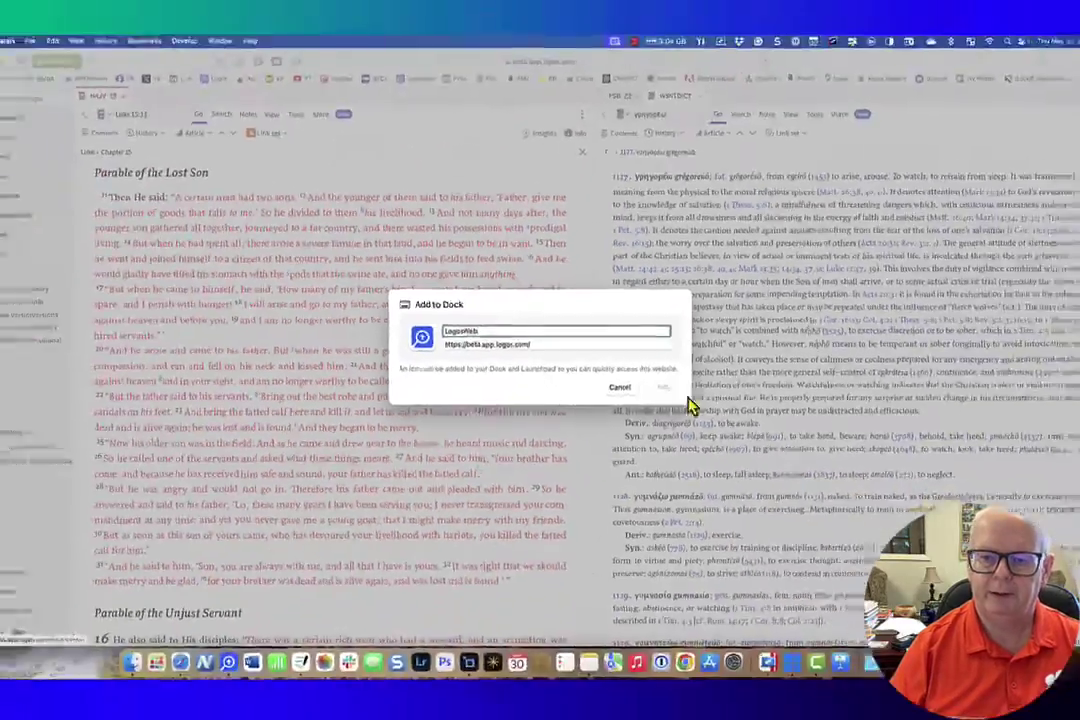
click(785, 376)
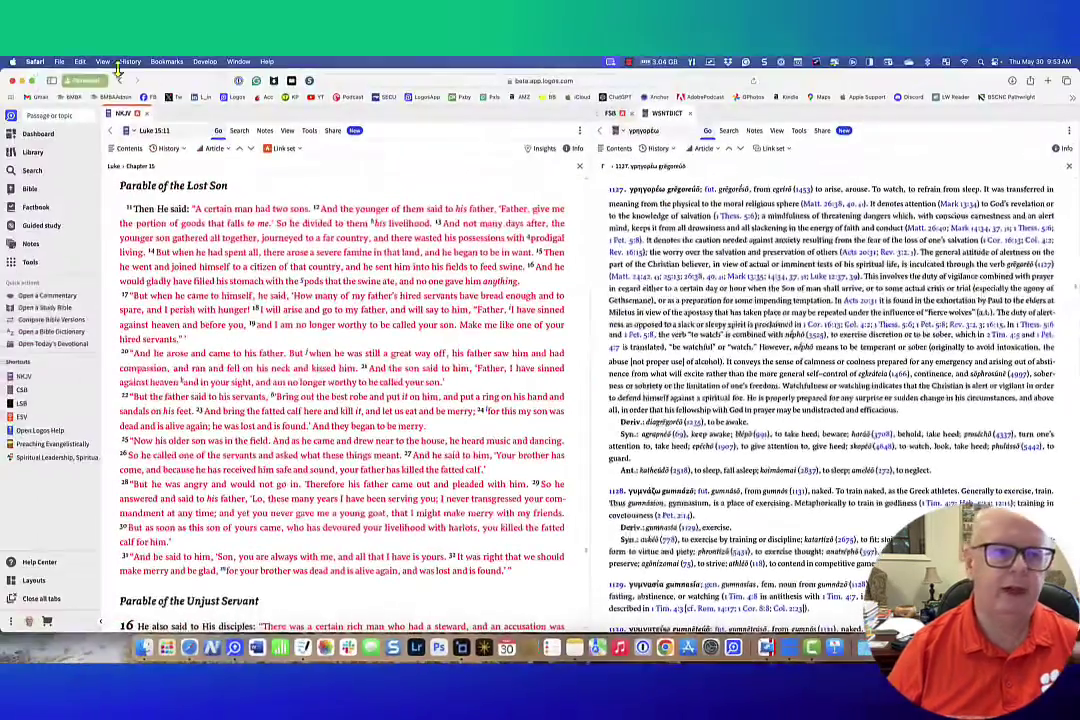
- Quit Safari, launch LogosWeb from the Dock, then switch to Chrome
click(35, 61)
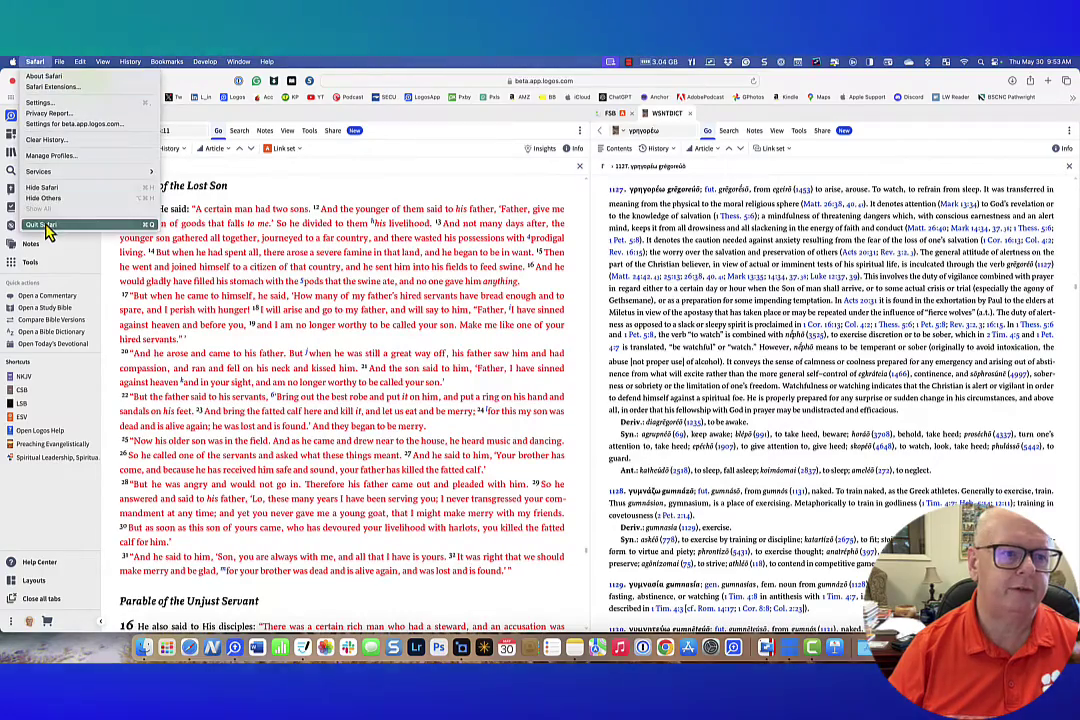
click(43, 225)
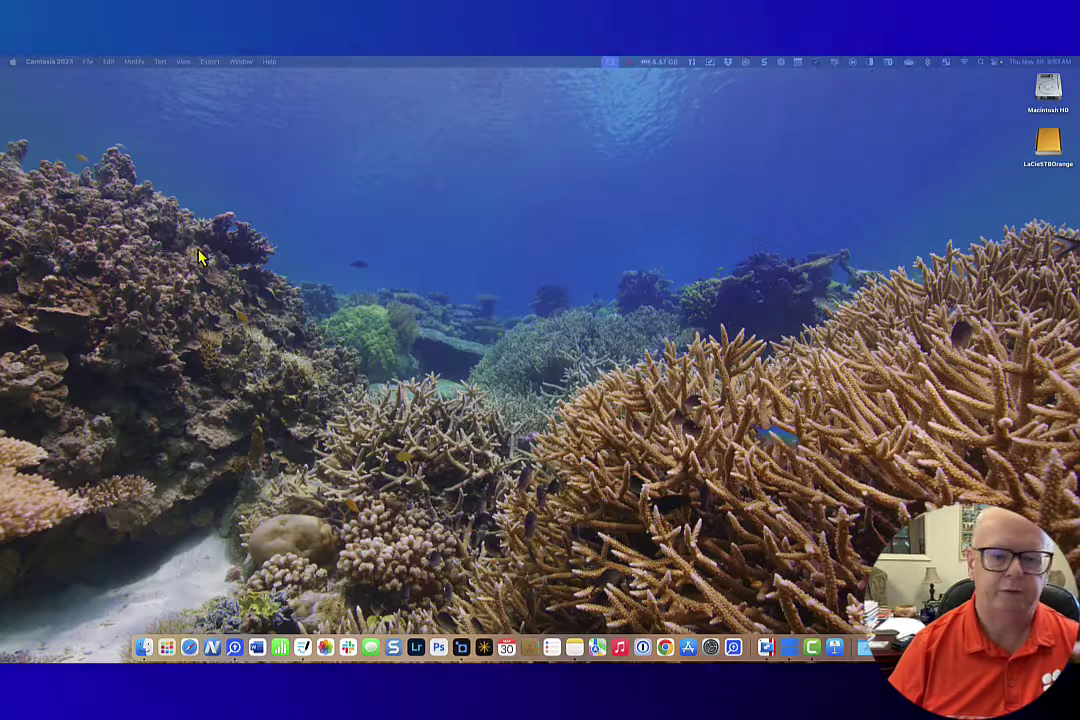
click(734, 645)
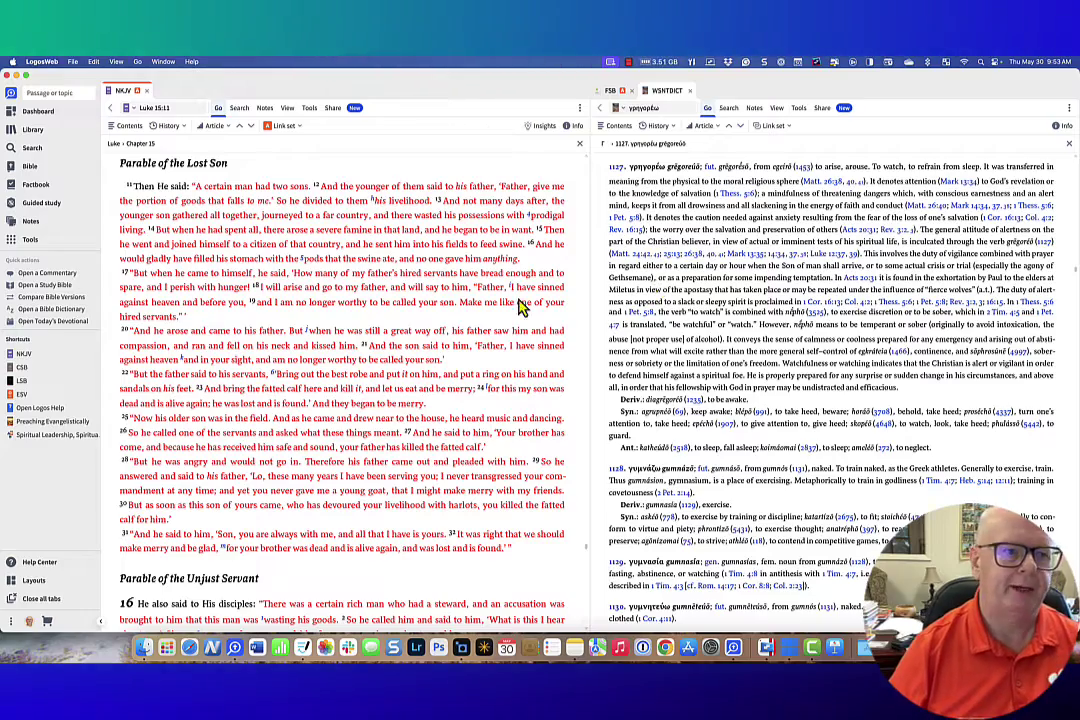
key(super+Tab)
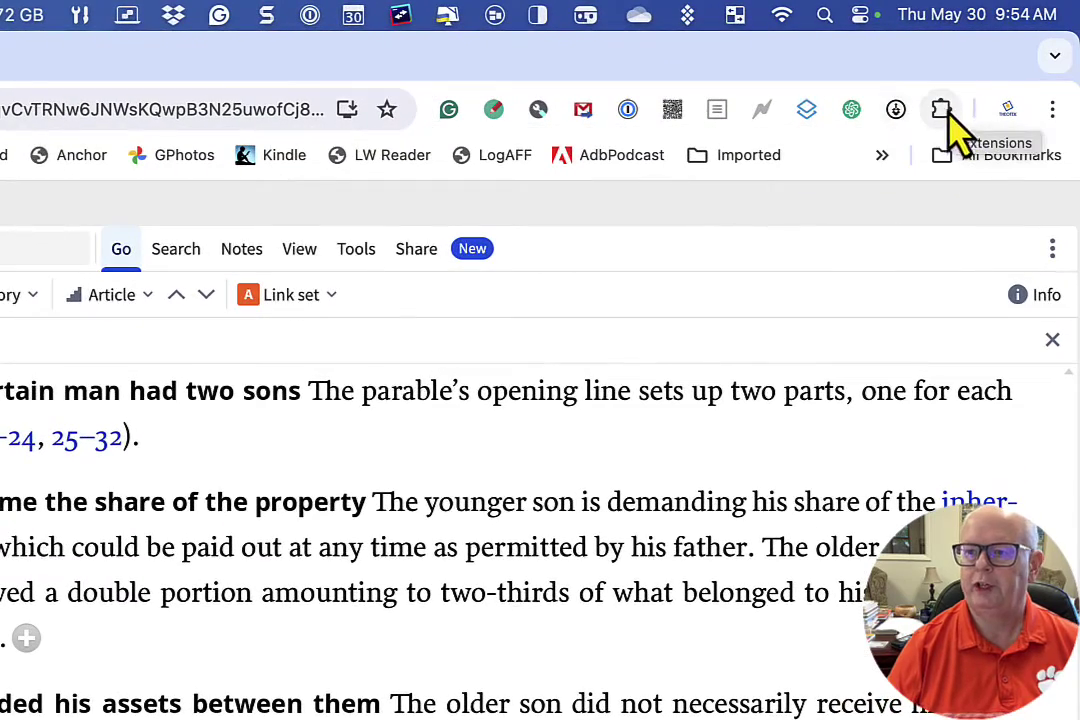
- Review the Install as App extension's options in Chrome's extensions list
click(942, 112)
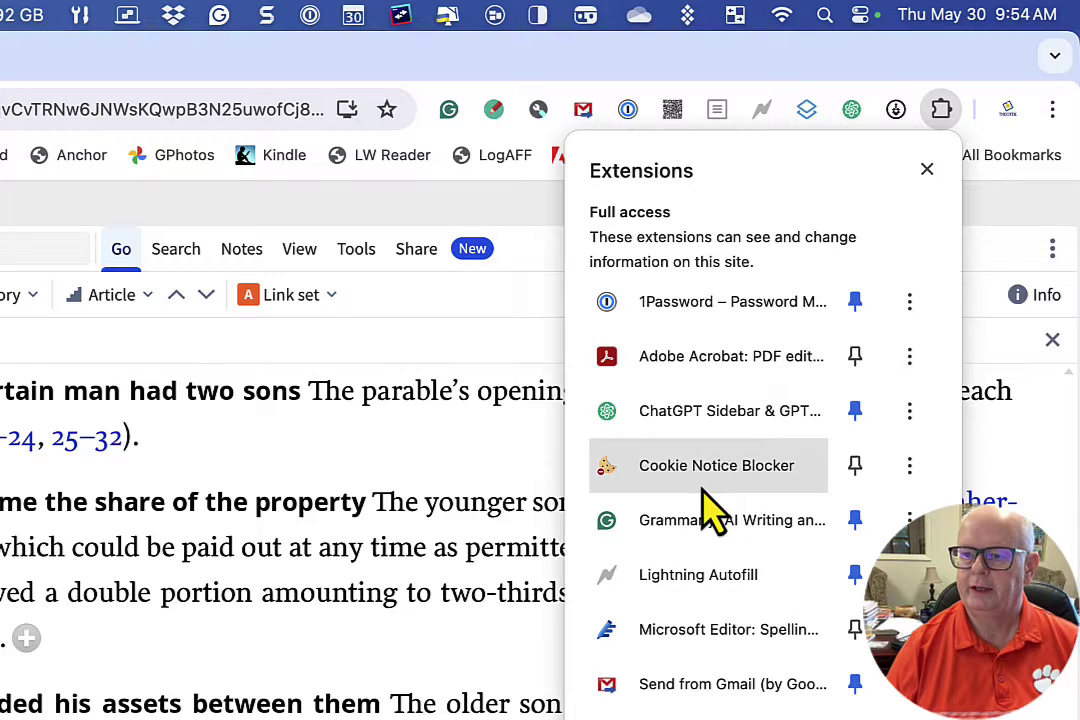
scroll(711, 506, down, 3)
scroll(779, 548, down, 5)
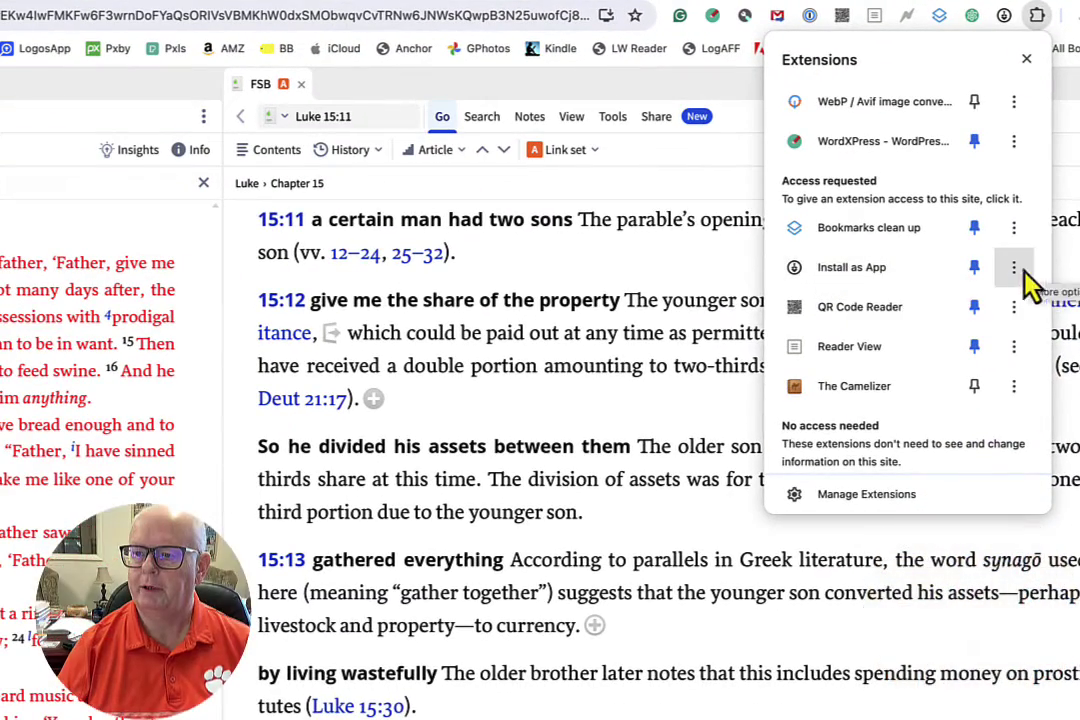
click(1014, 269)
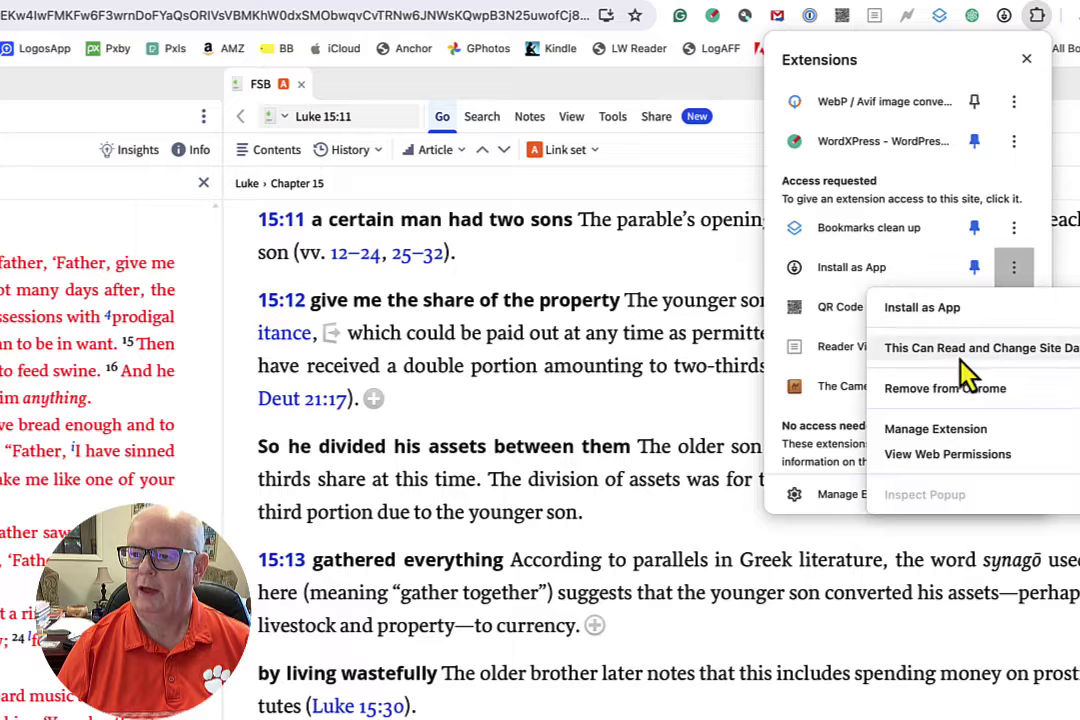
click(948, 70)
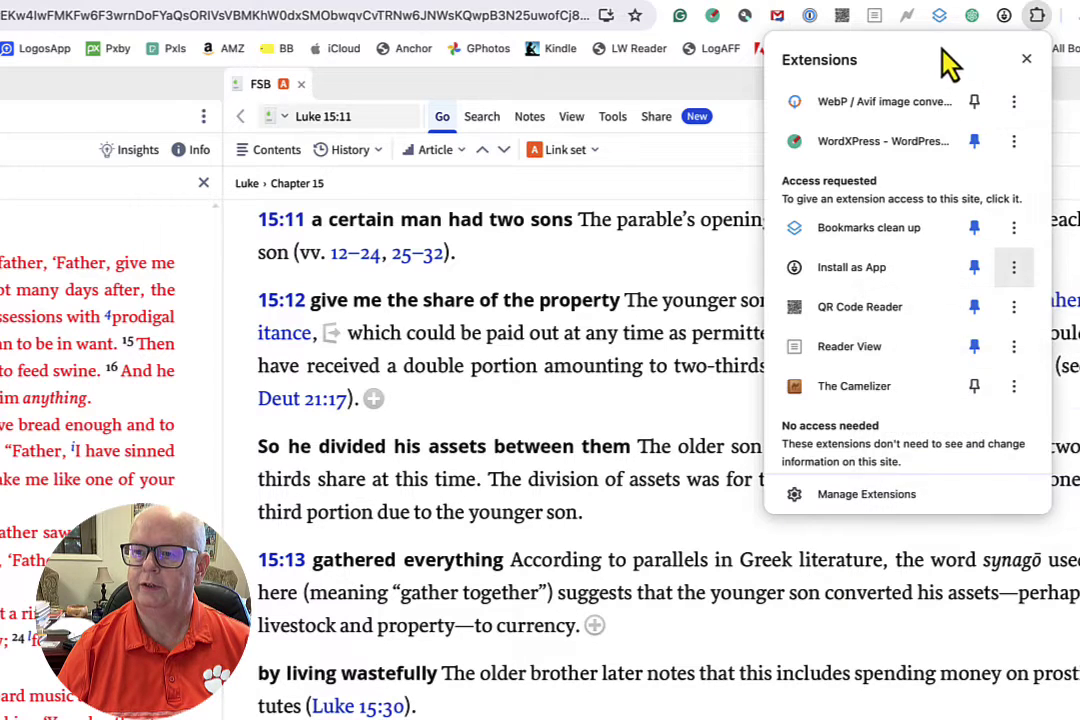
scroll(900, 250, up, 1)
scroll(940, 200, up, 5)
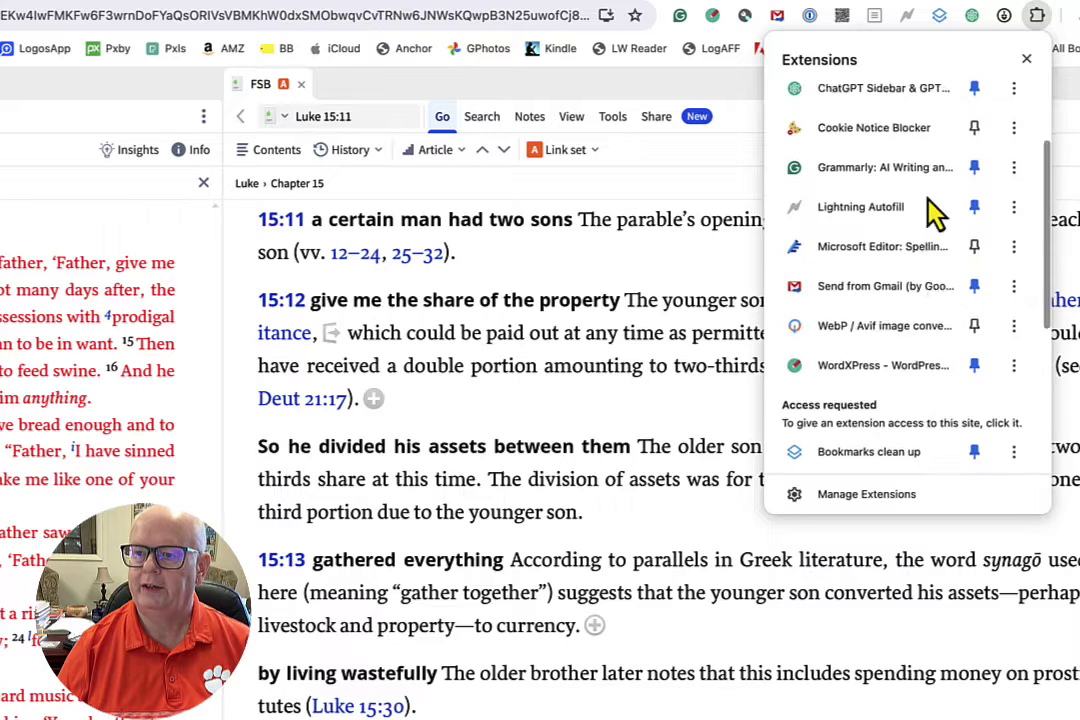
click(960, 5)
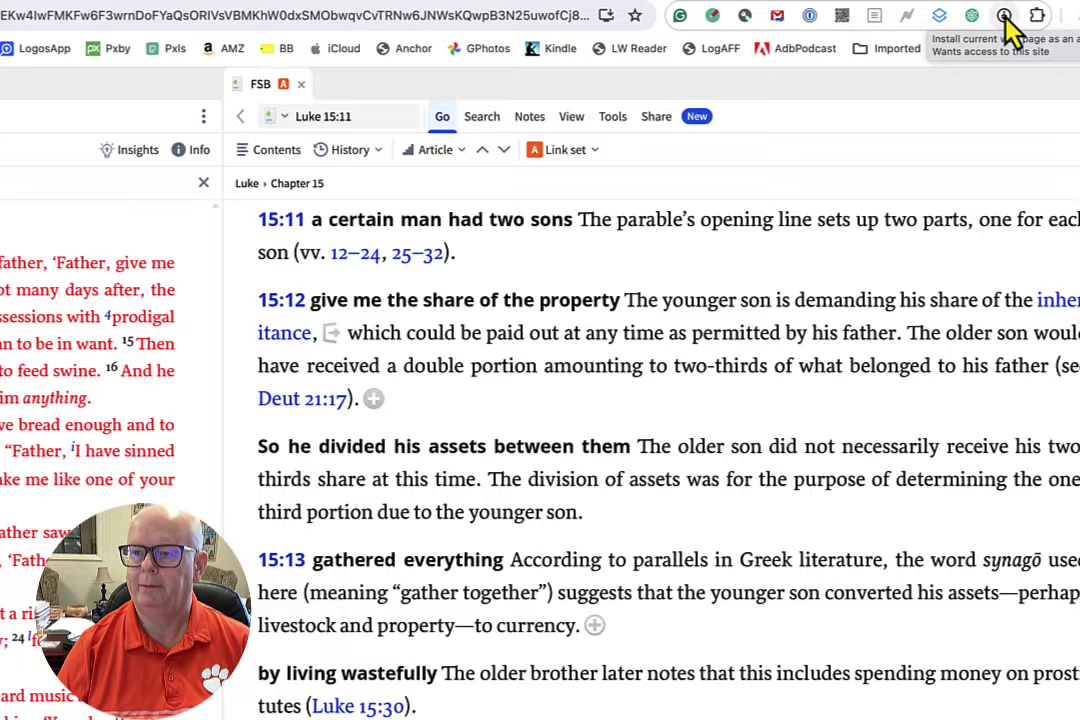
- Unpin and re-pin Install as App so it stays on Chrome's toolbar
click(1037, 15)
scroll(928, 200, down, 5)
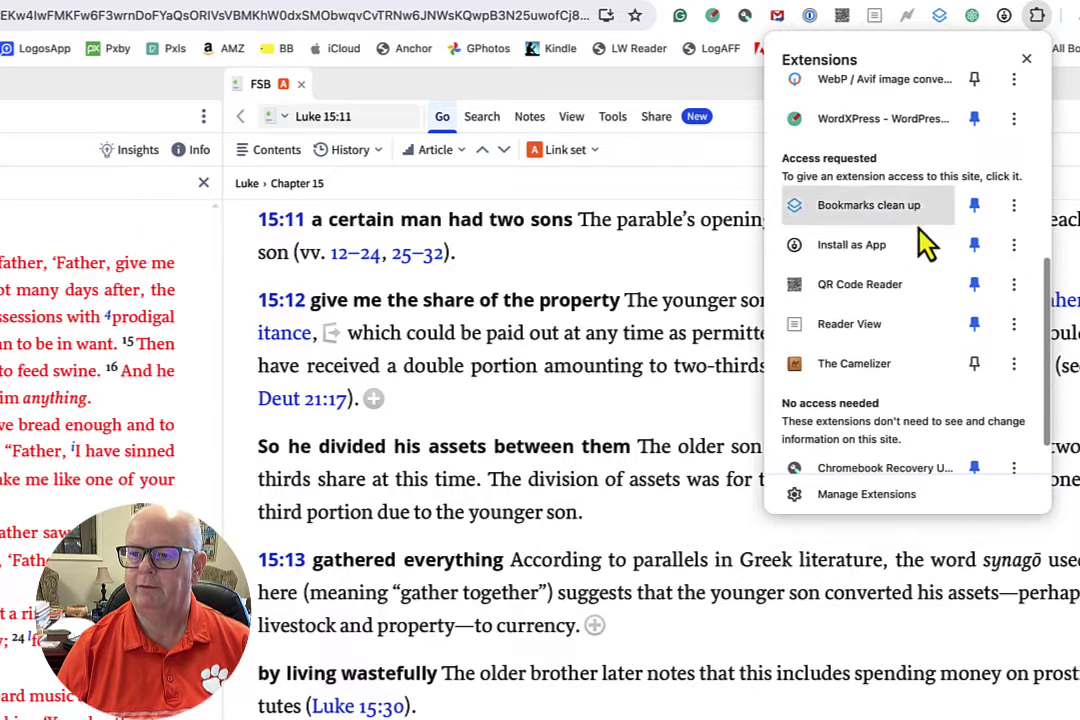
click(975, 246)
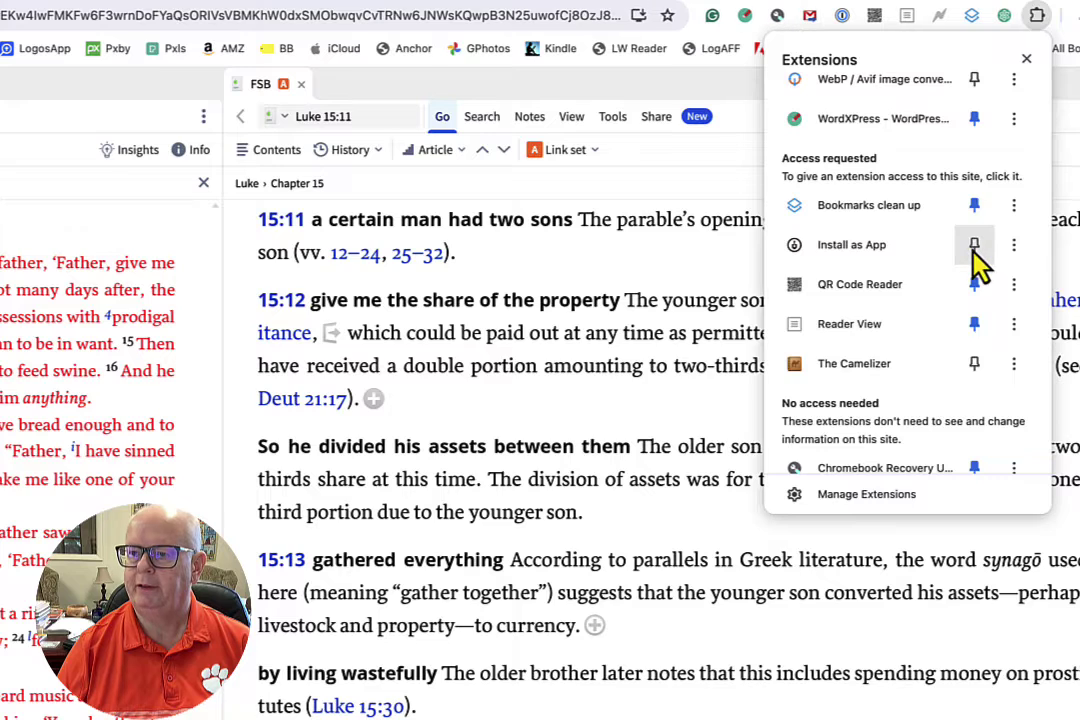
click(974, 246)
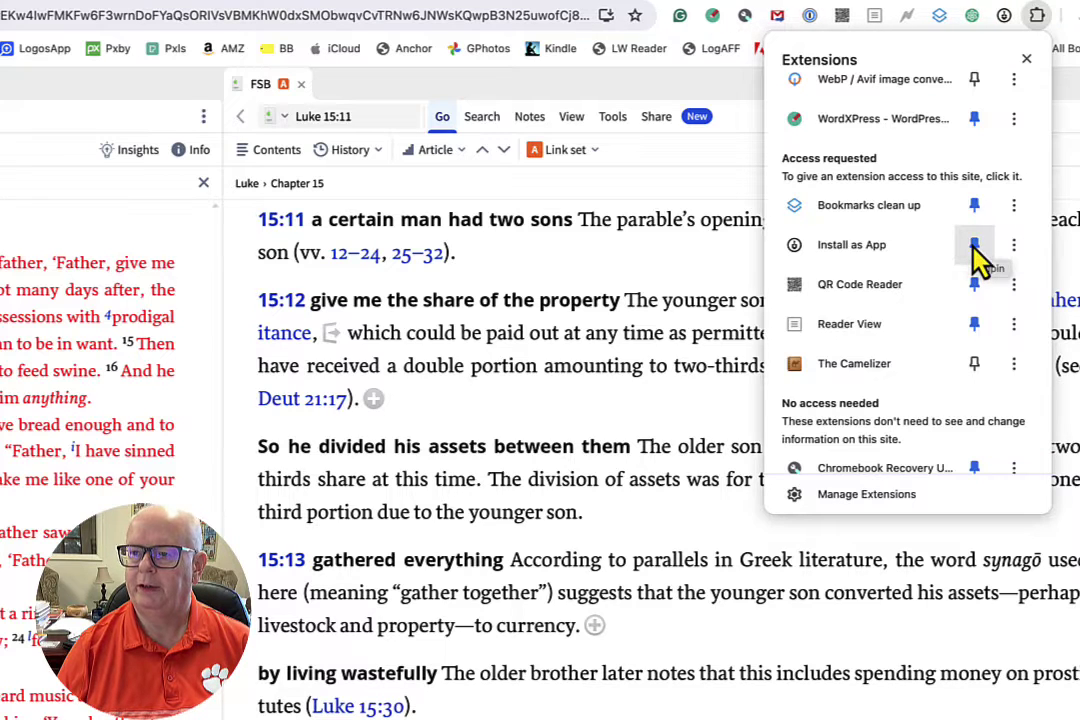
click(1037, 15)
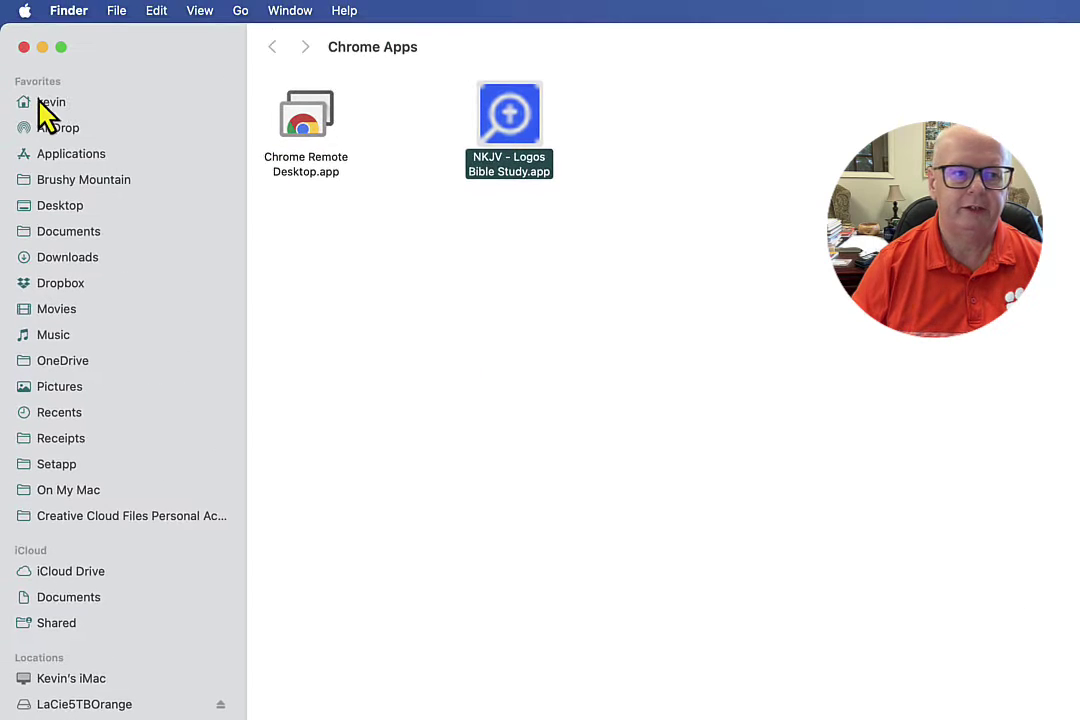
- Browse to Applications > Chrome Apps, check LogosWeb.app, and launch NKJV - Logos Bible Study.app
click(42, 104)
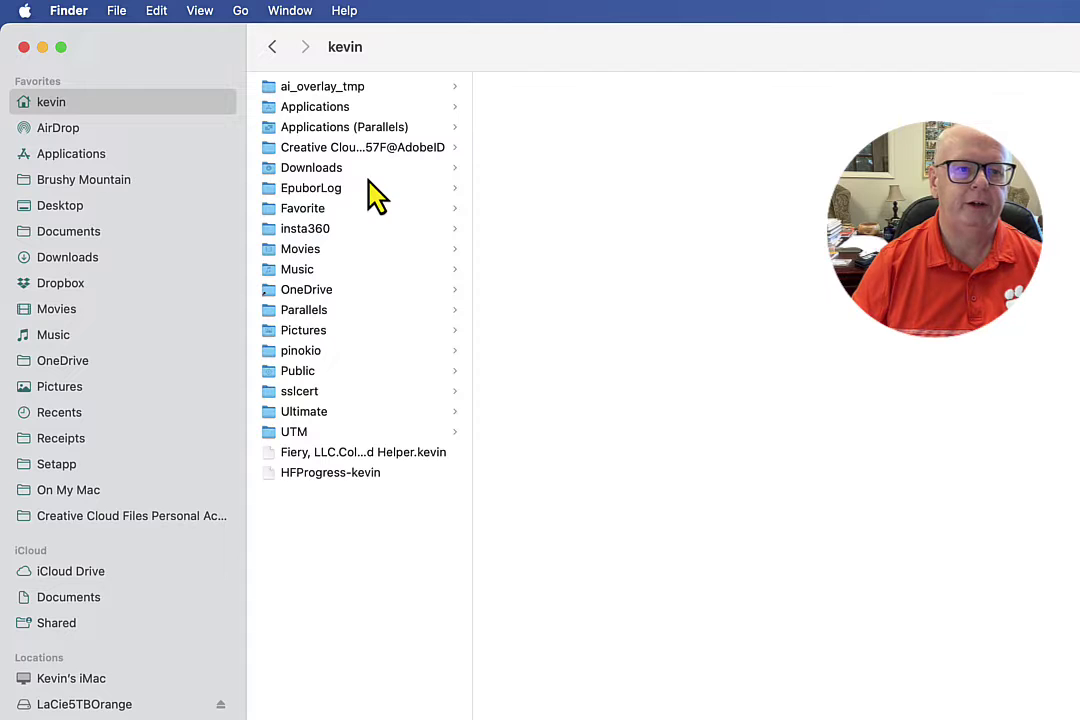
click(316, 110)
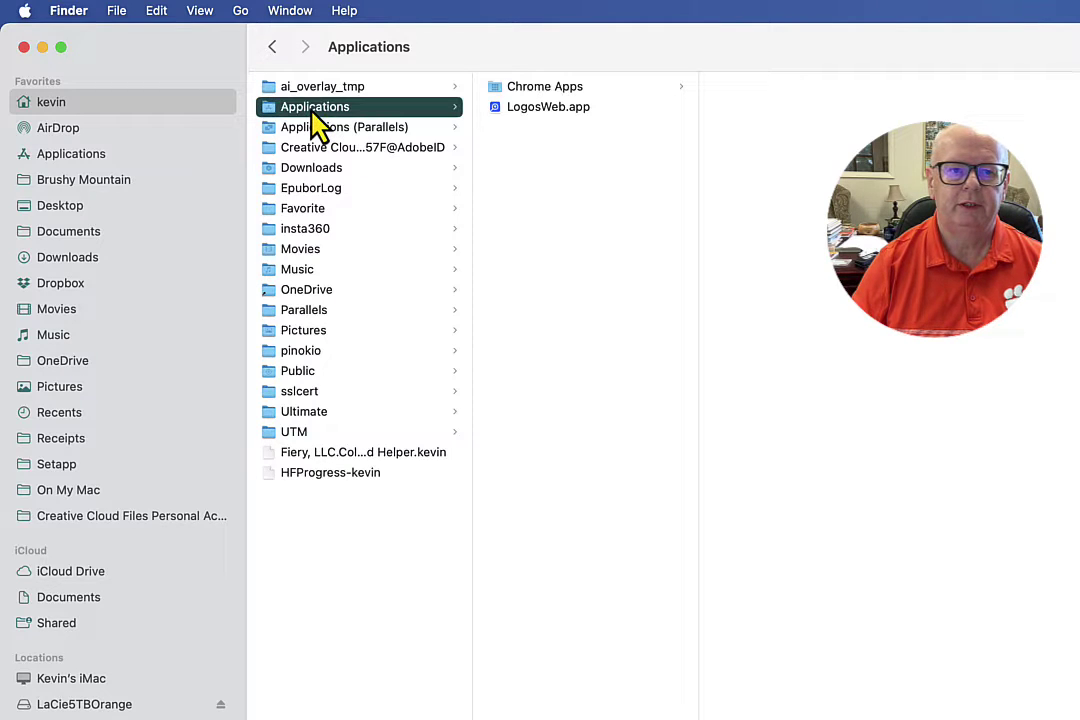
click(557, 90)
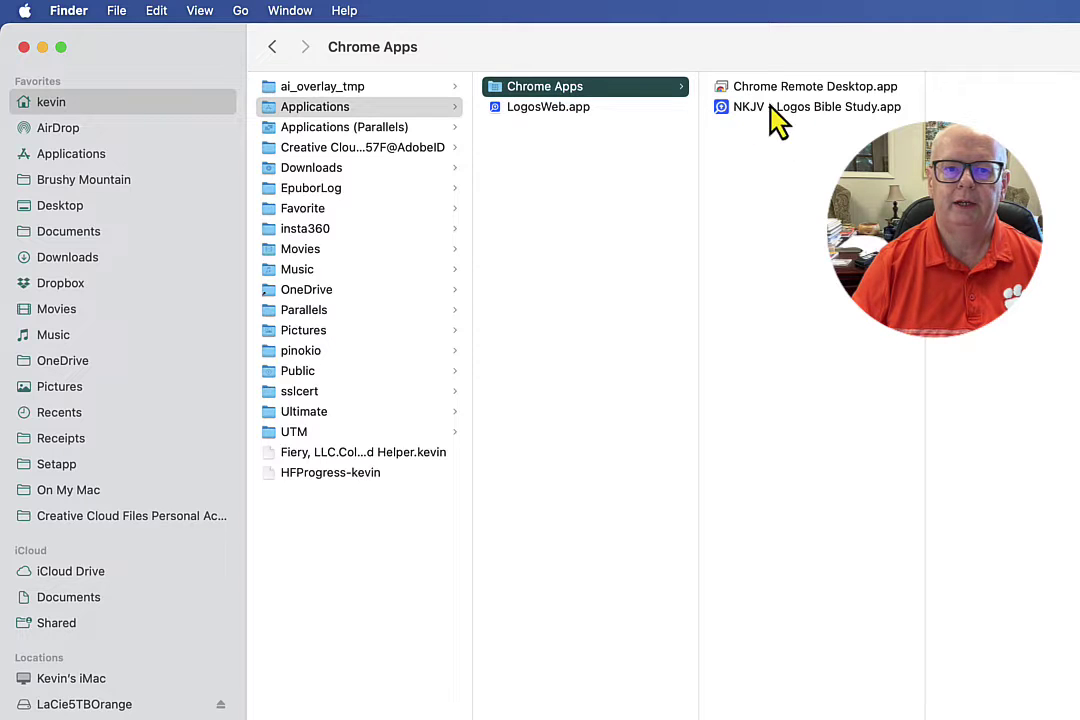
click(548, 120)
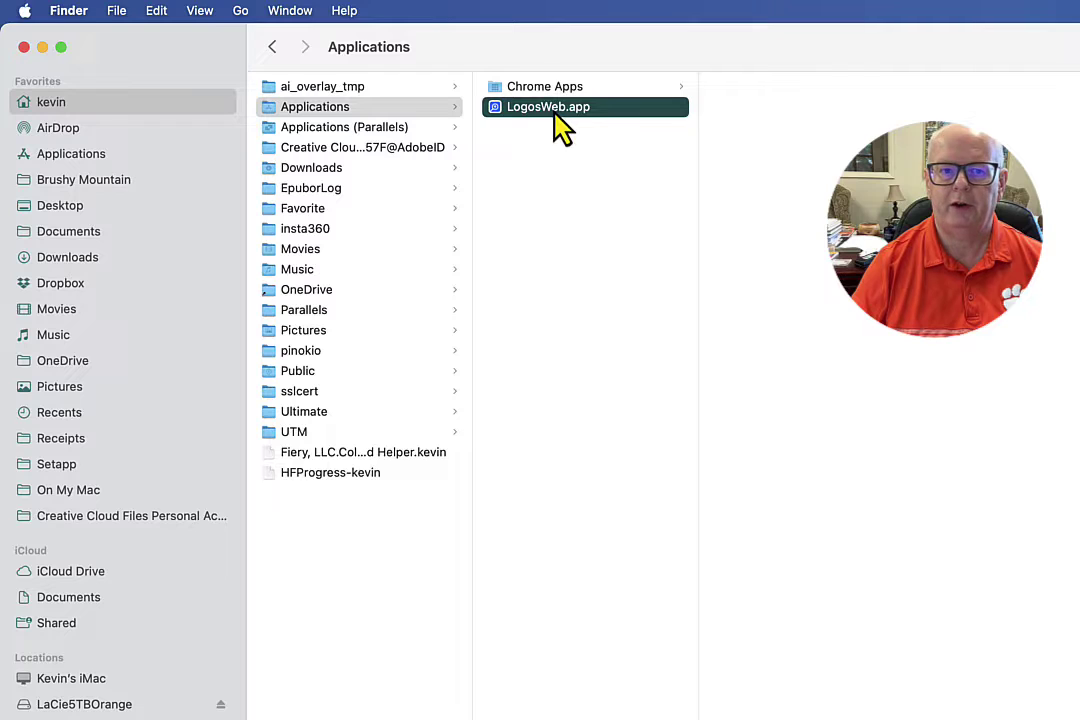
click(540, 88)
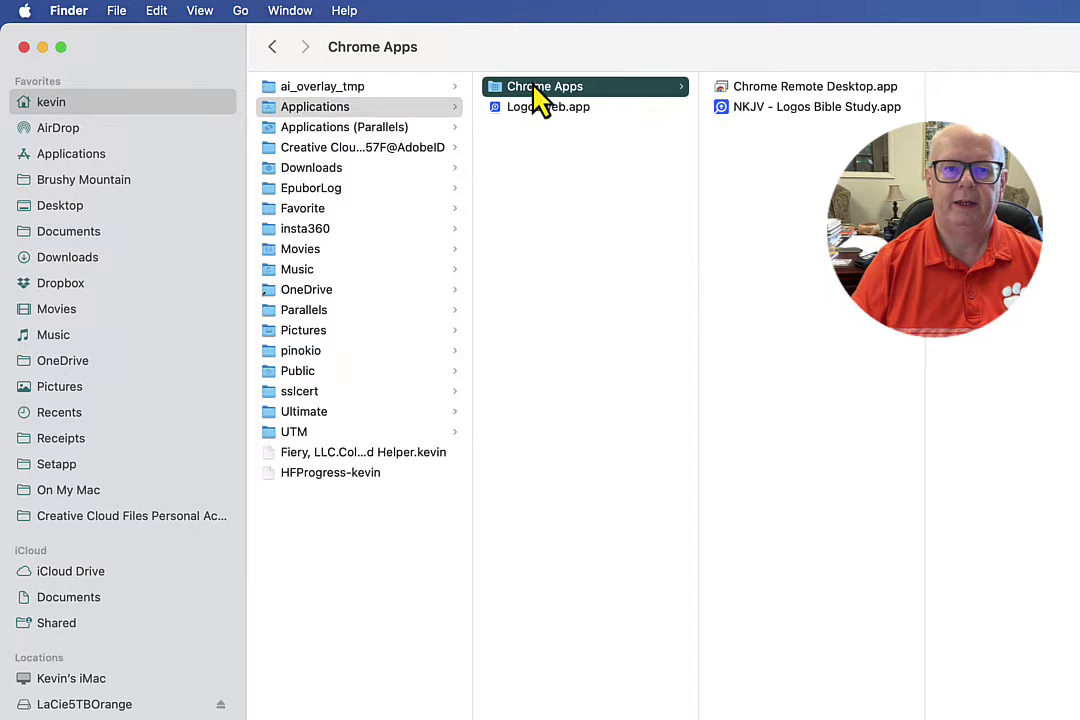
click(805, 108)
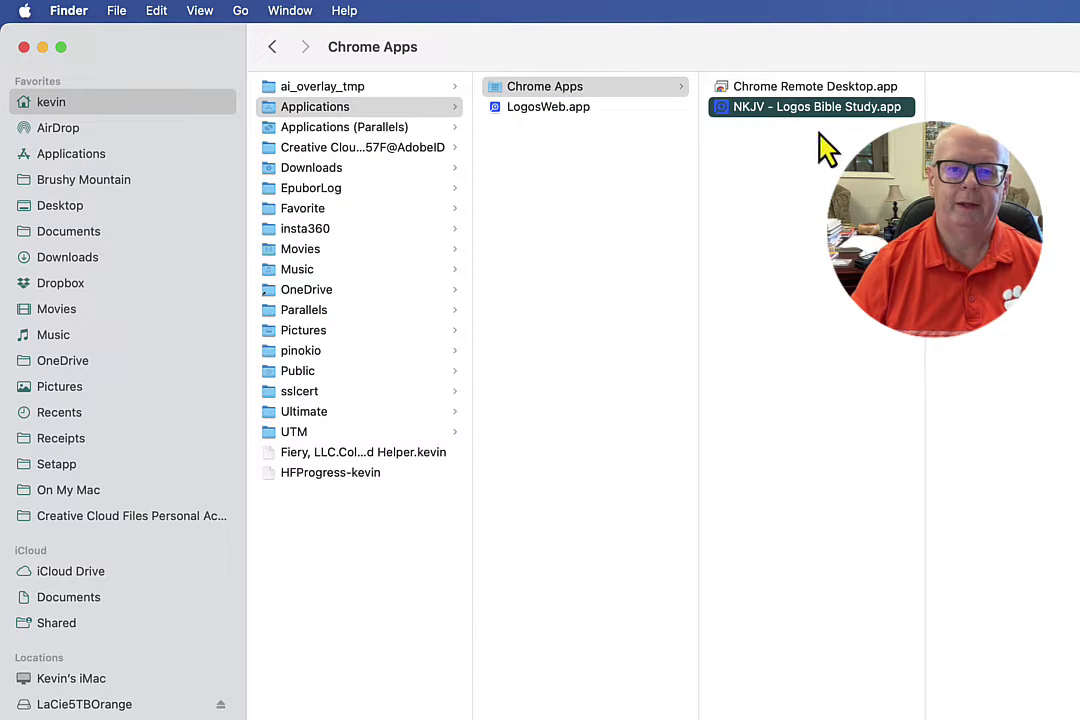
double_click(798, 110)
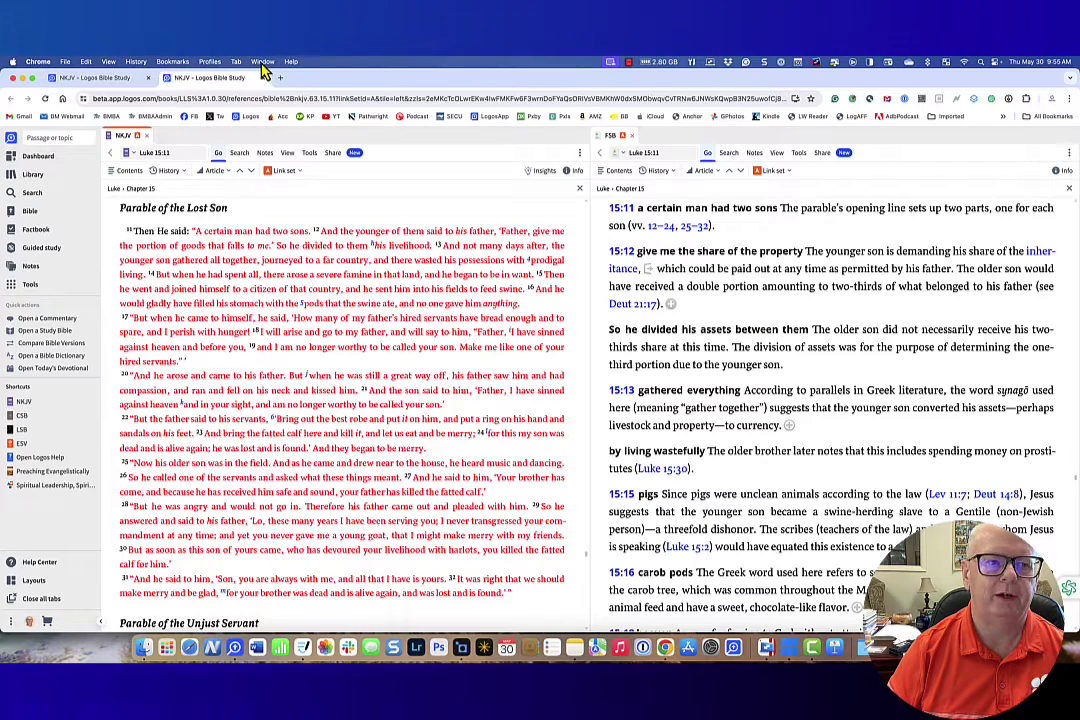
- Add NKJV - Logos Bible Study.app to the Dock, launch it, and toggle full screen on and off
click(13, 78)
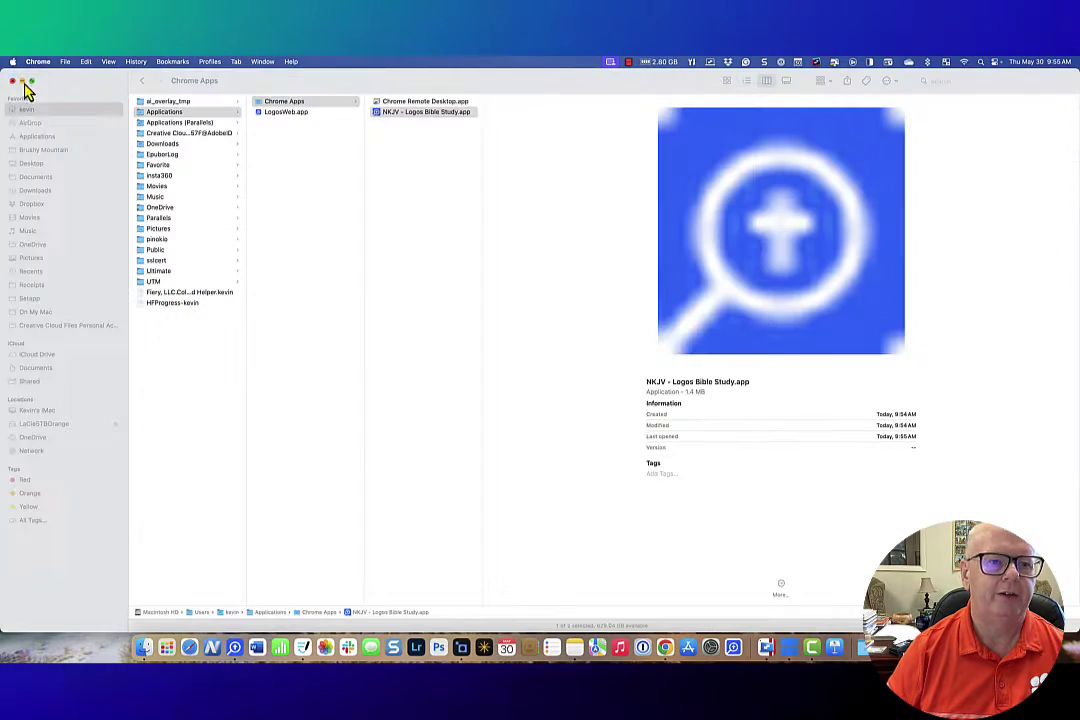
click(385, 117)
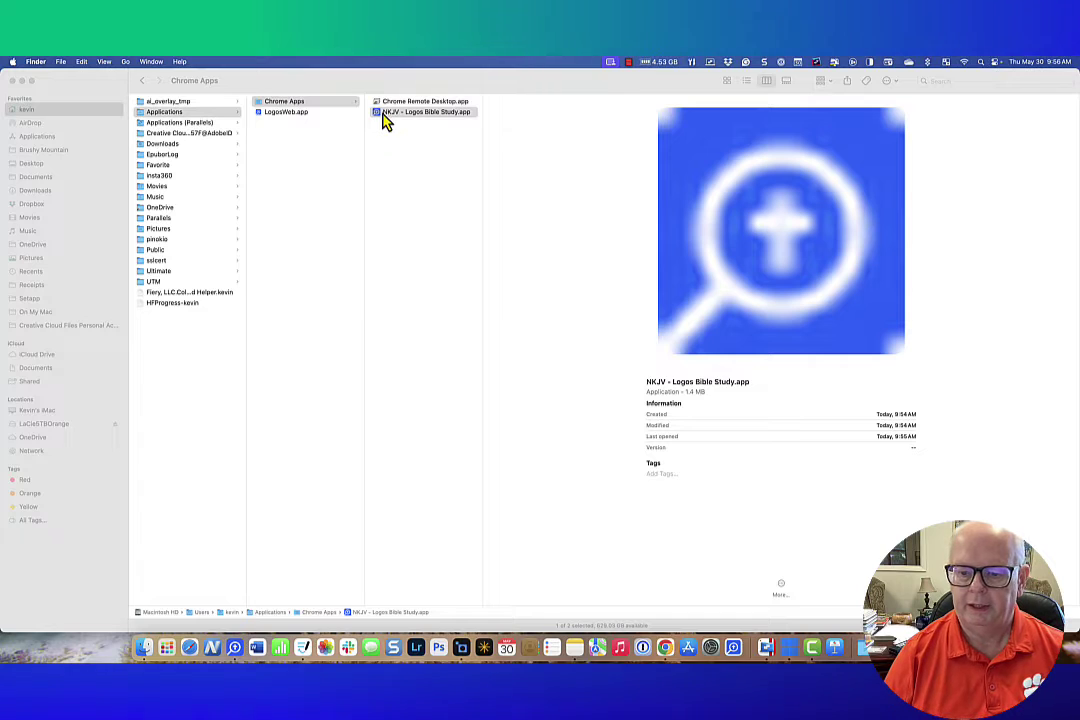
drag(382, 118, 748, 652)
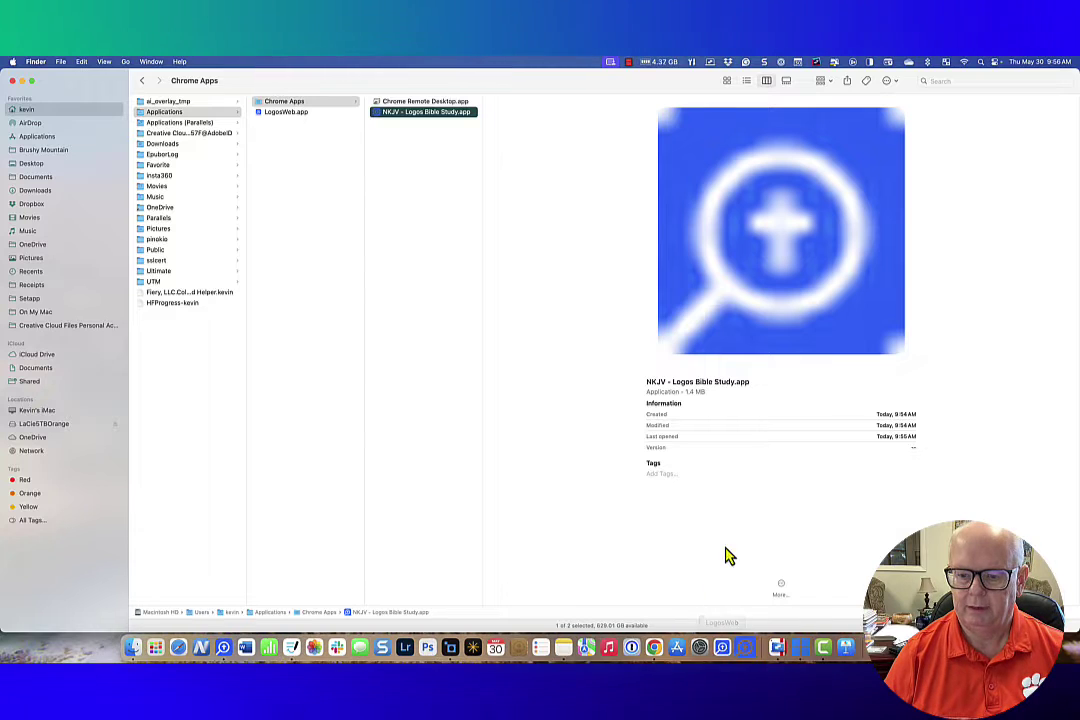
click(746, 649)
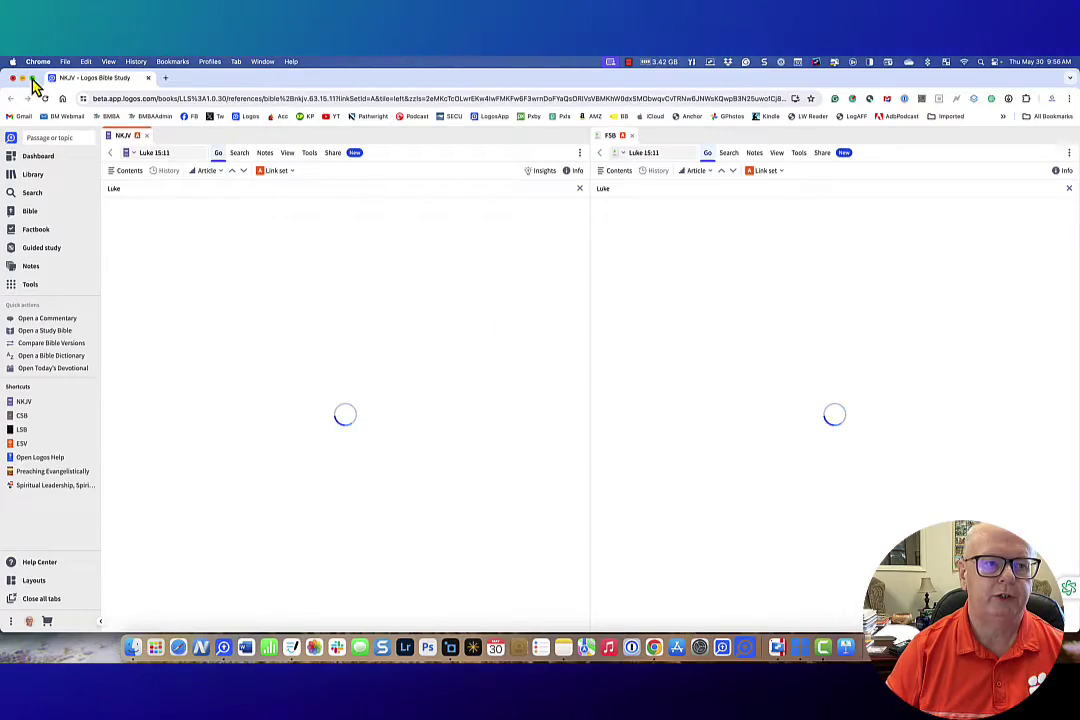
click(33, 78)
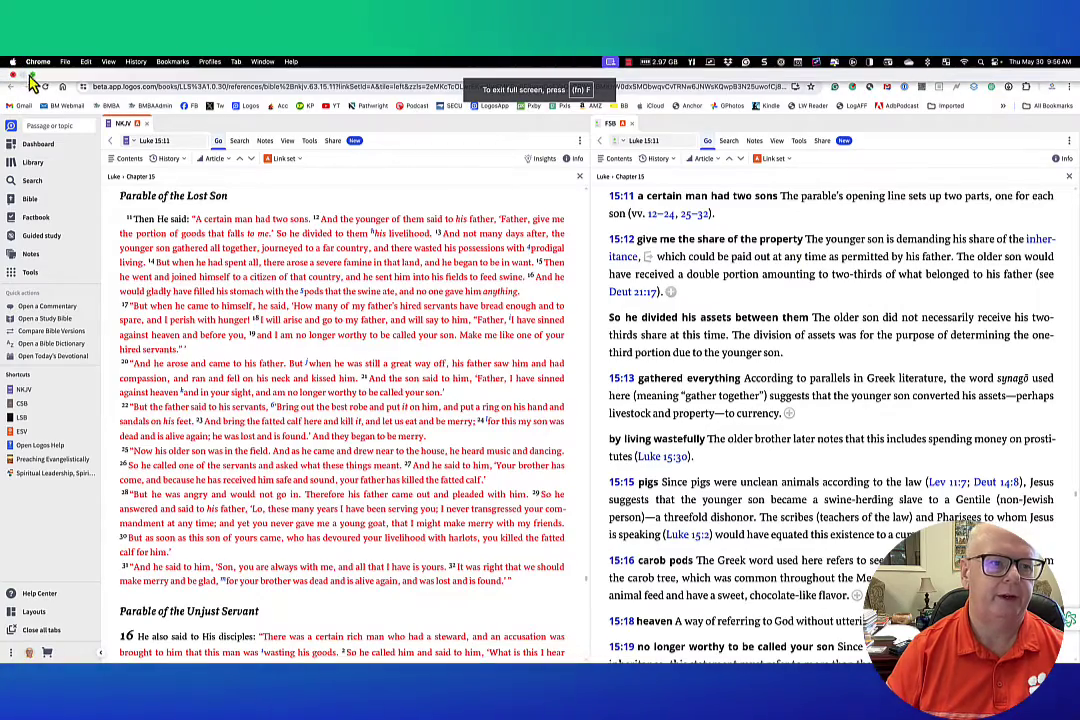
click(33, 78)
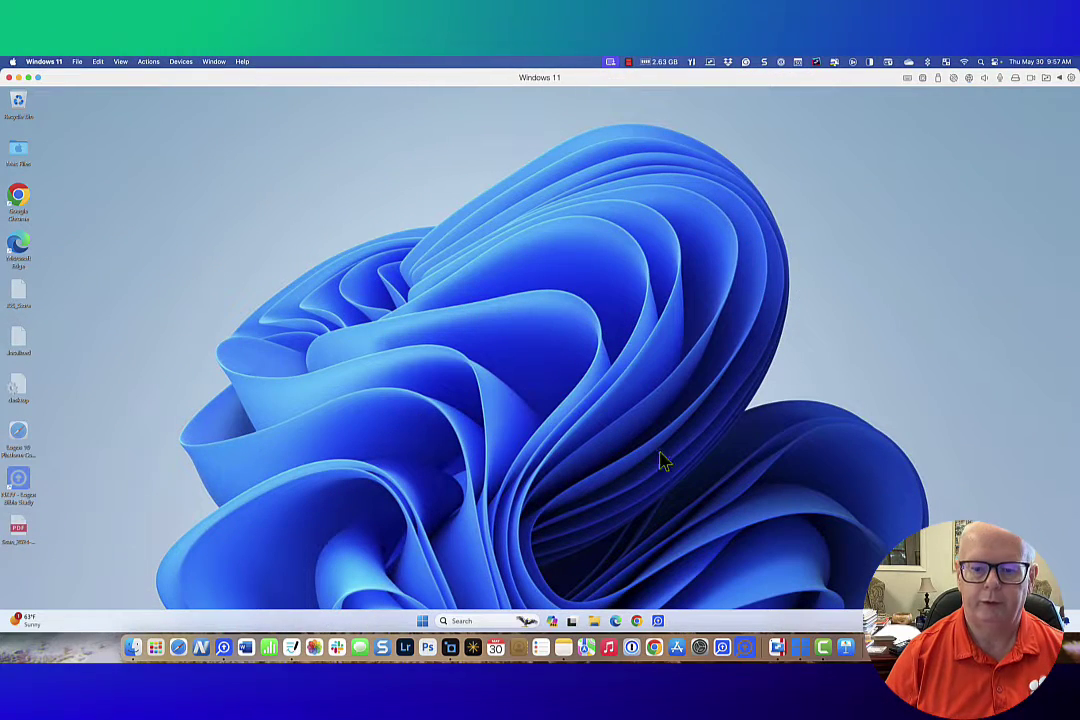
- Open Edge on the Logos page and choose Apps > Install Logos Bible Study
click(615, 621)
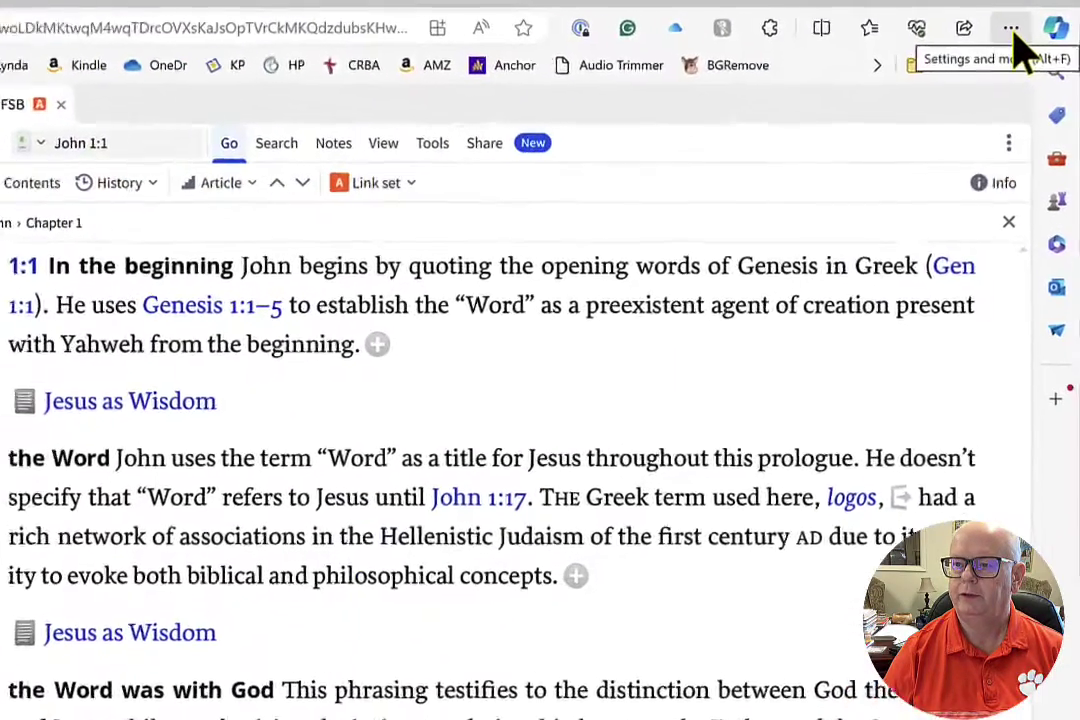
click(1049, 112)
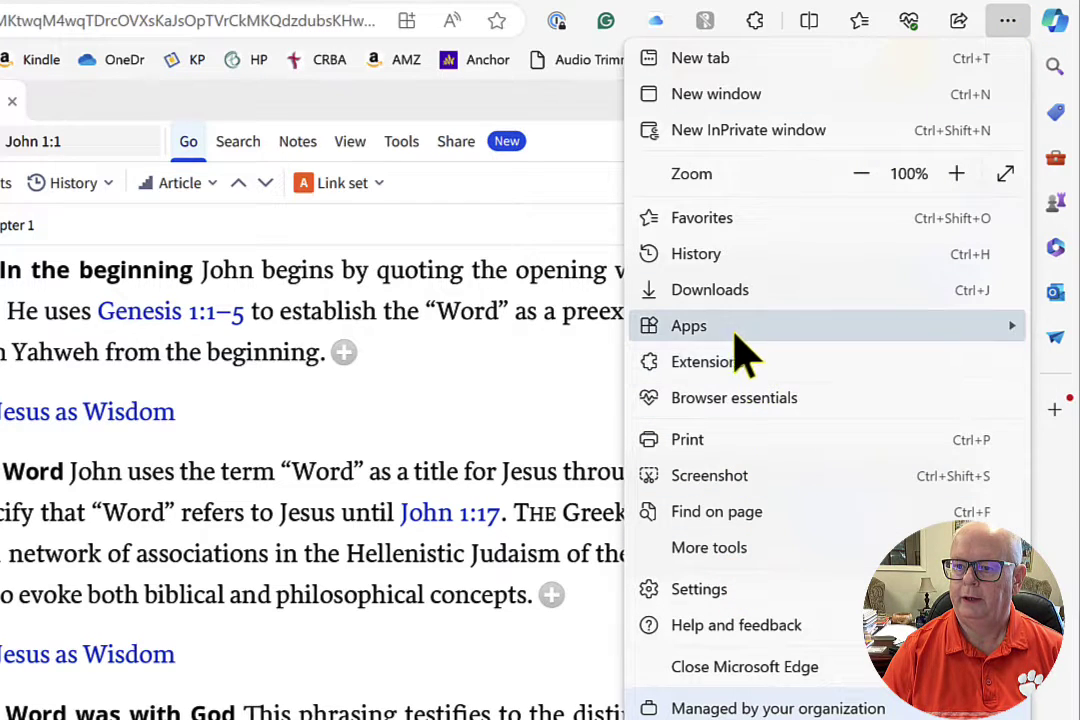
mouse_move(740, 336)
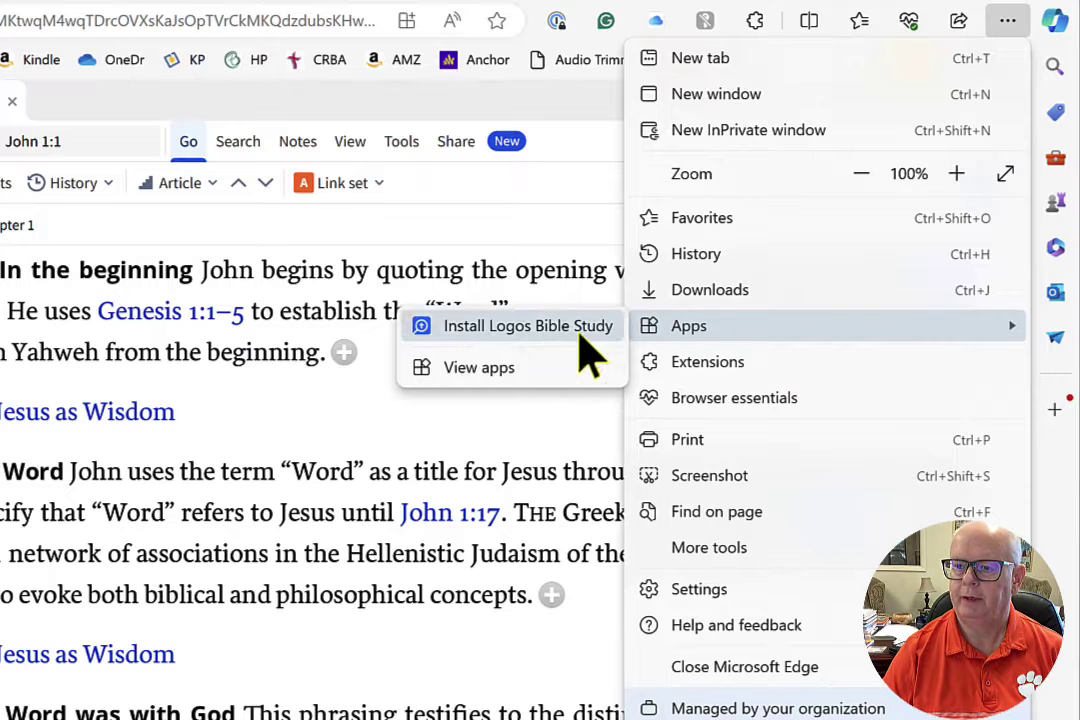
click(490, 328)
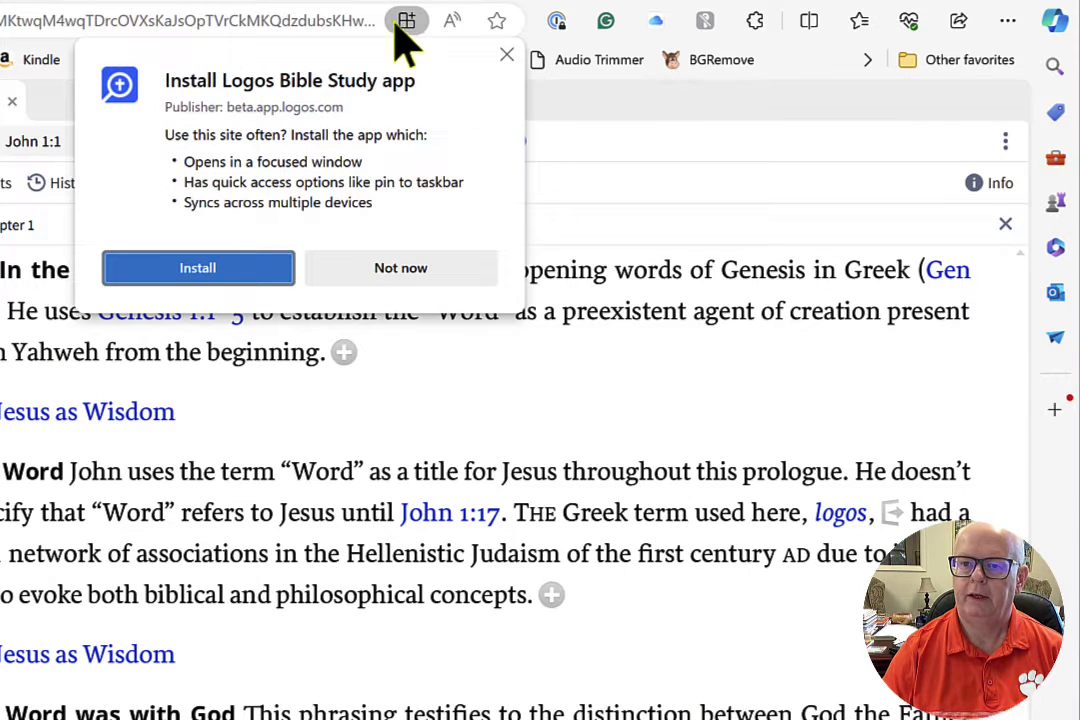
- Install the Logos Bible Study app, dismiss the installed notice, and confirm Pin to taskbar
click(180, 270)
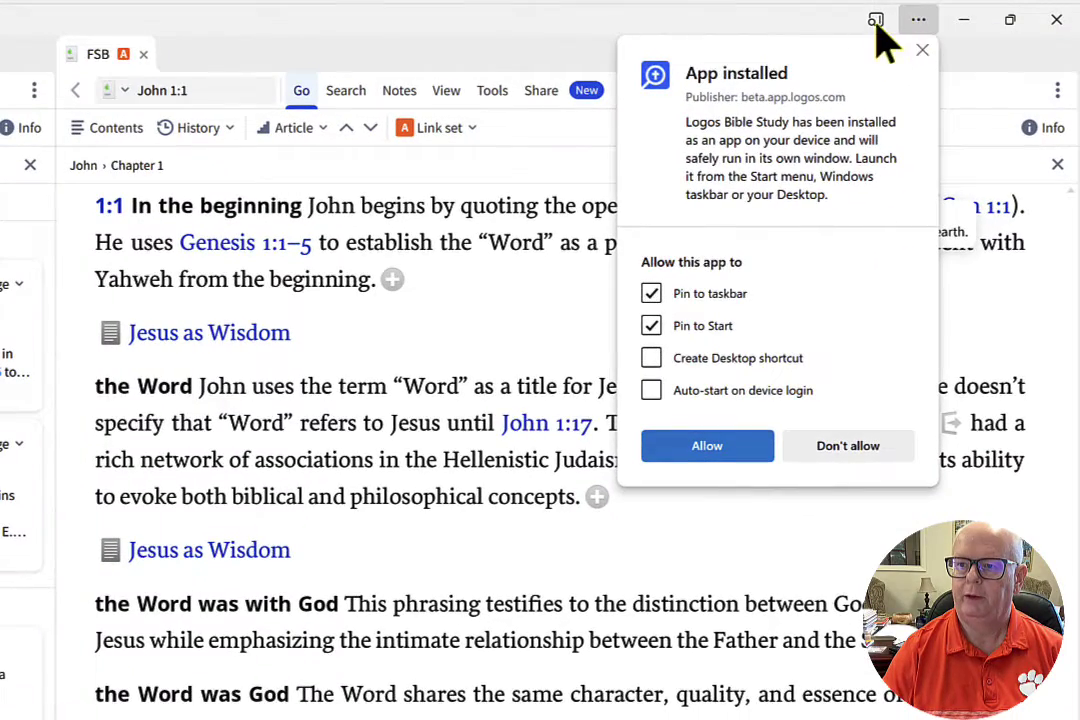
click(922, 49)
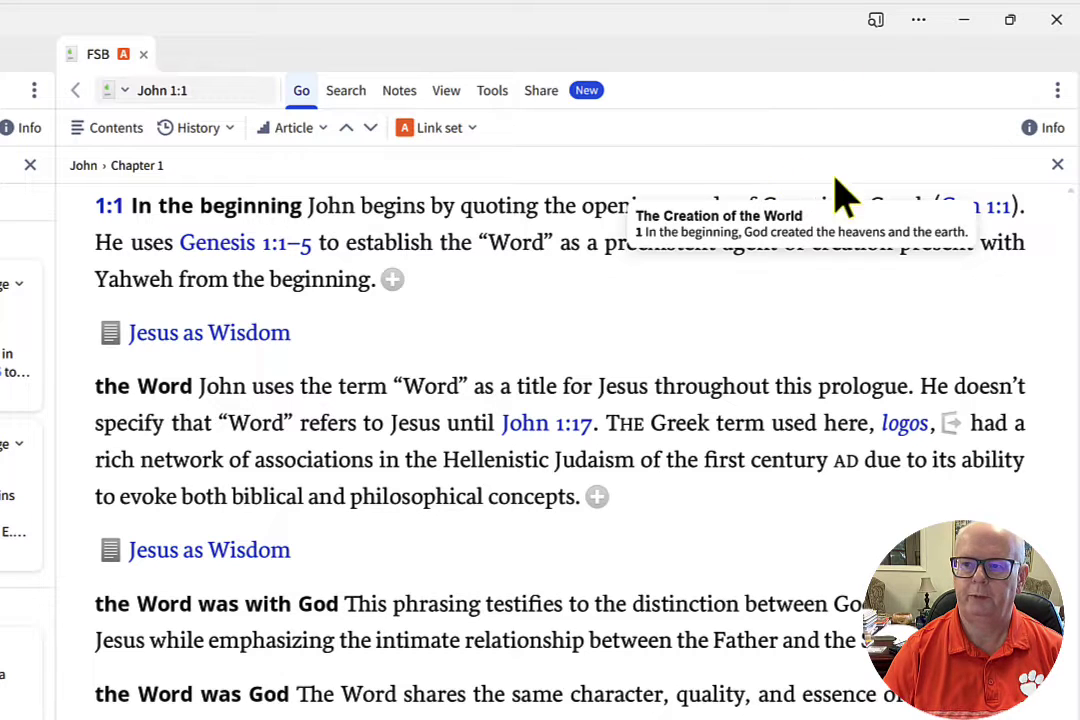
click(918, 19)
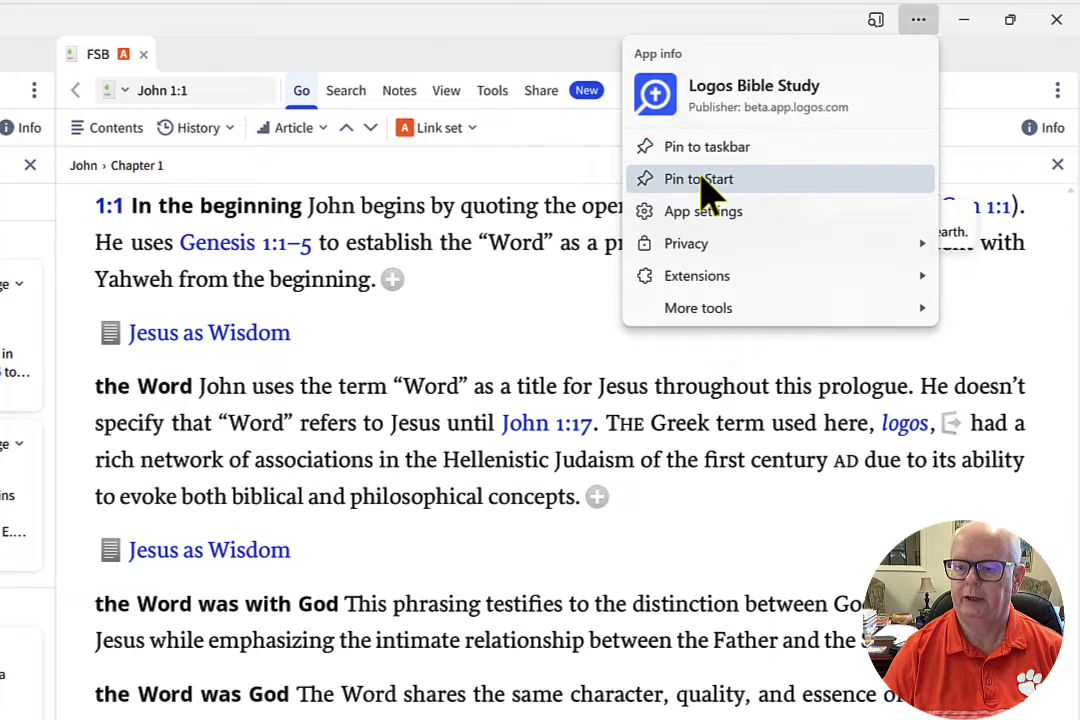
click(752, 155)
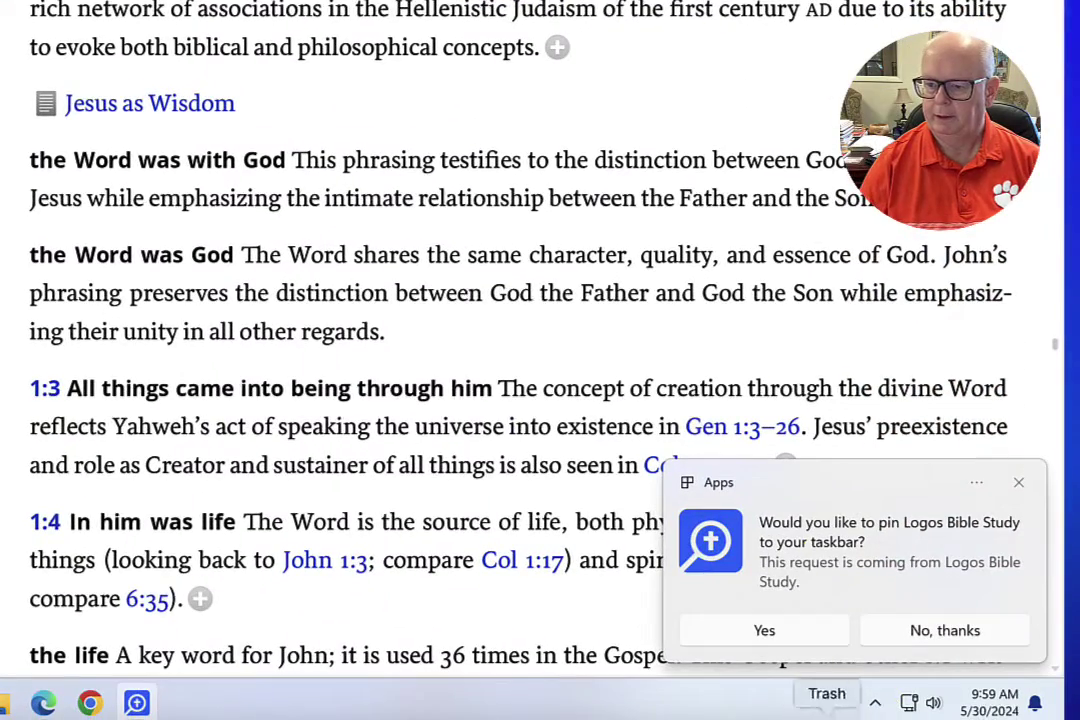
click(779, 620)
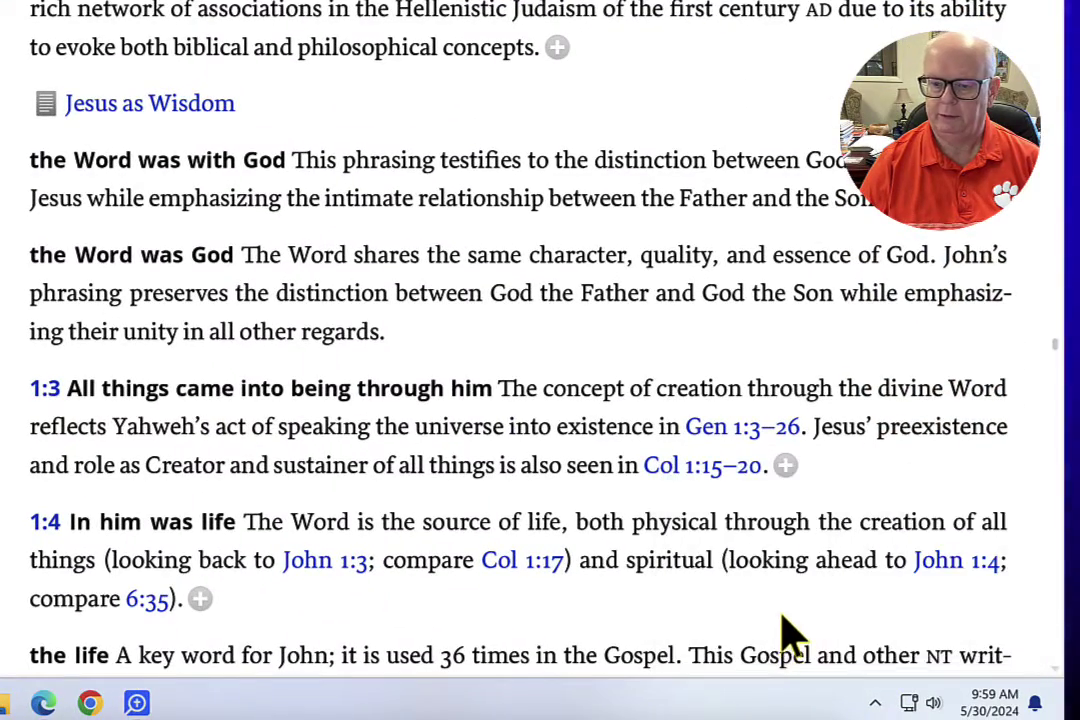
mouse_move(139, 706)
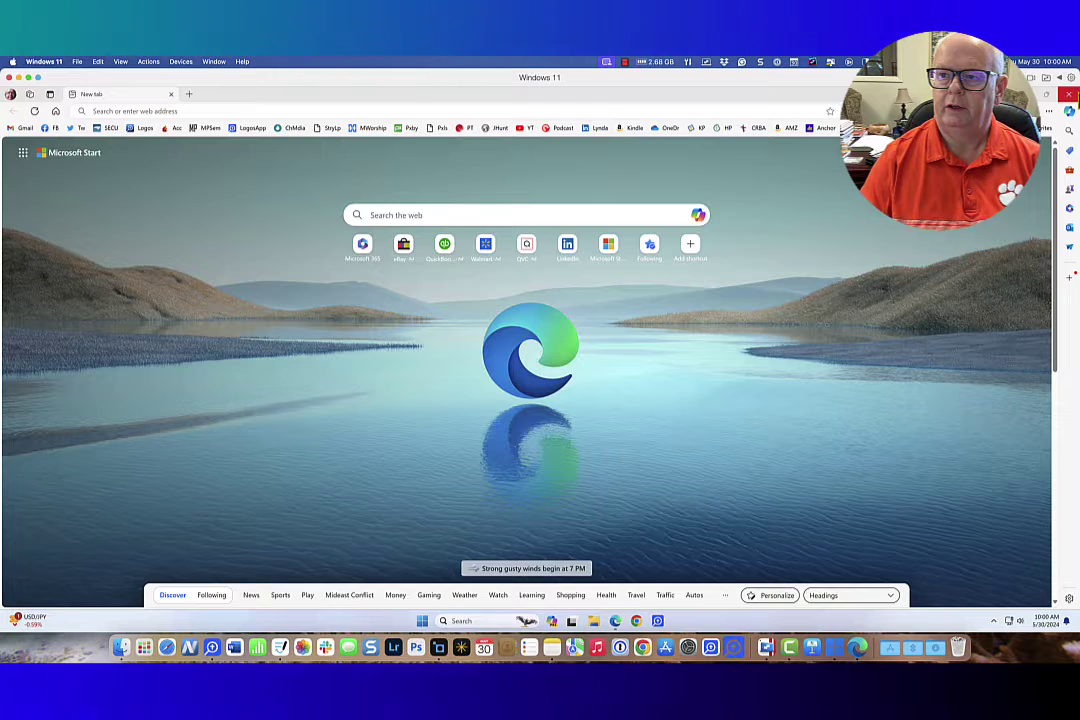
- Close Edge, launch Logos from the taskbar, pin it to Start, and check the Start menu
click(1069, 94)
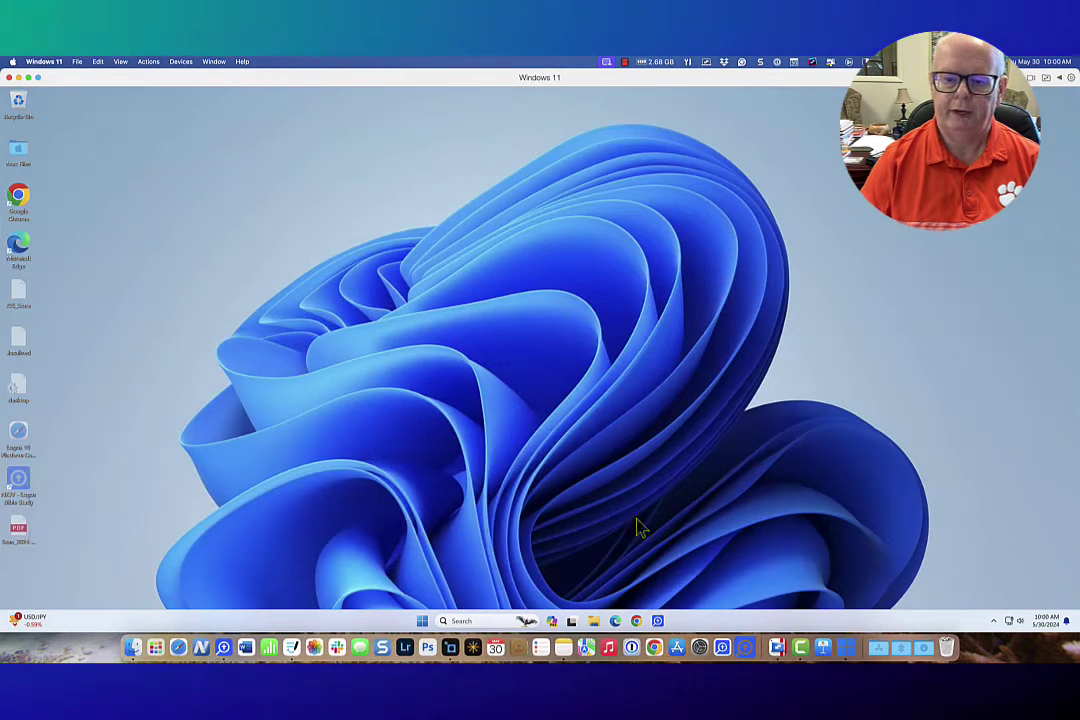
click(657, 621)
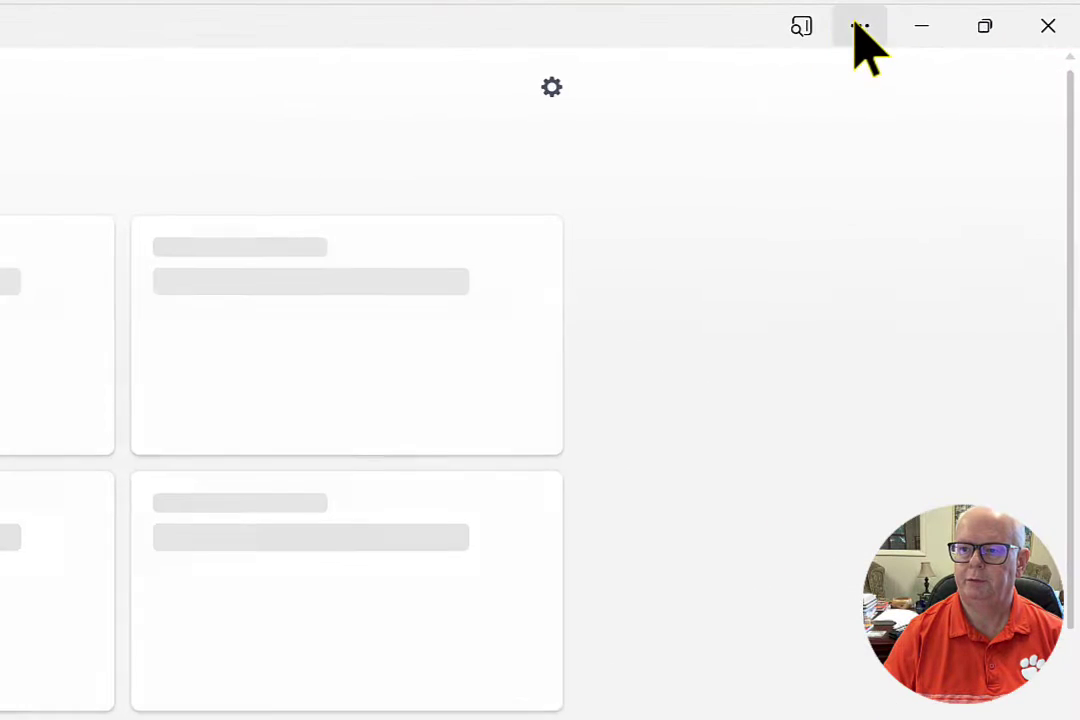
click(860, 27)
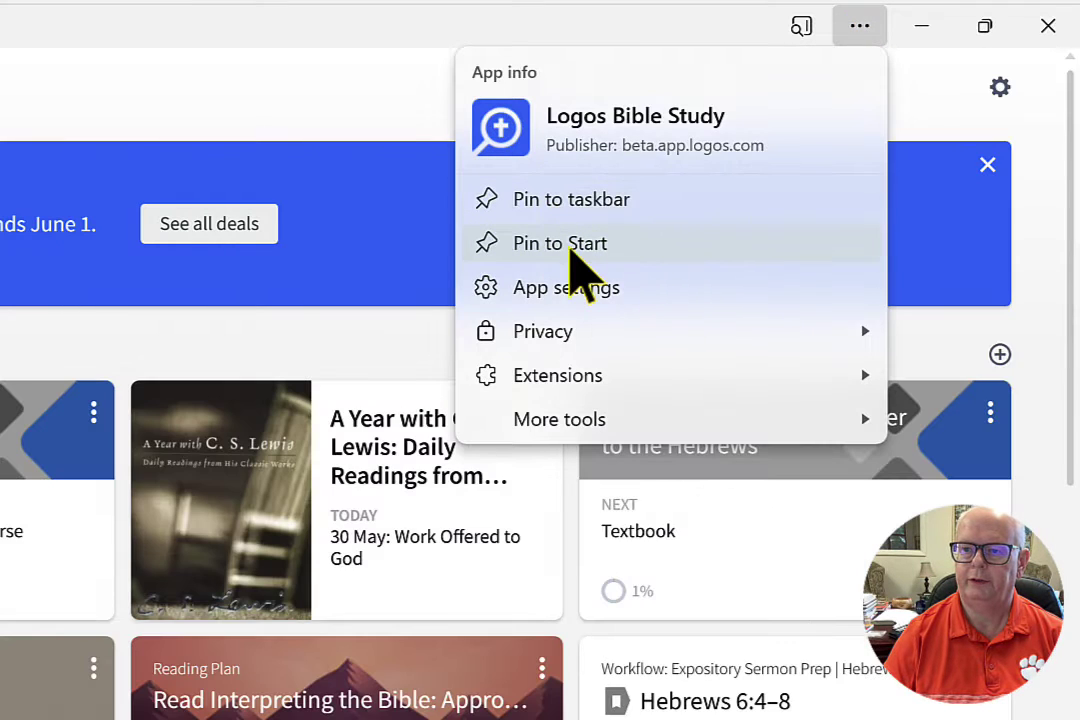
click(569, 250)
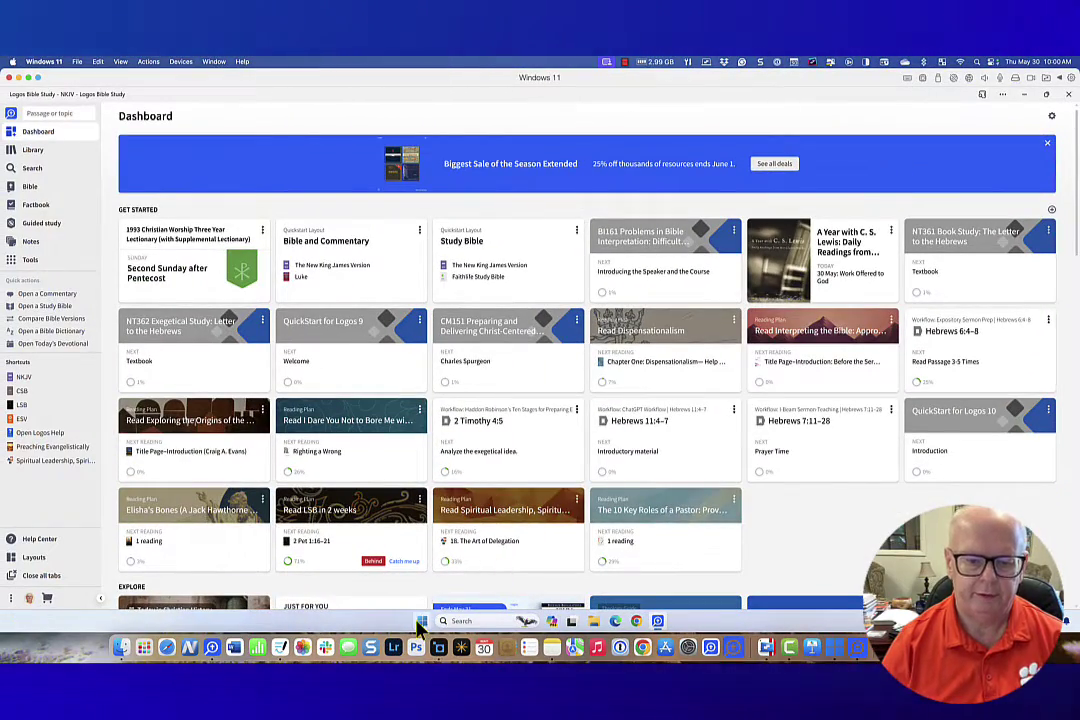
click(421, 621)
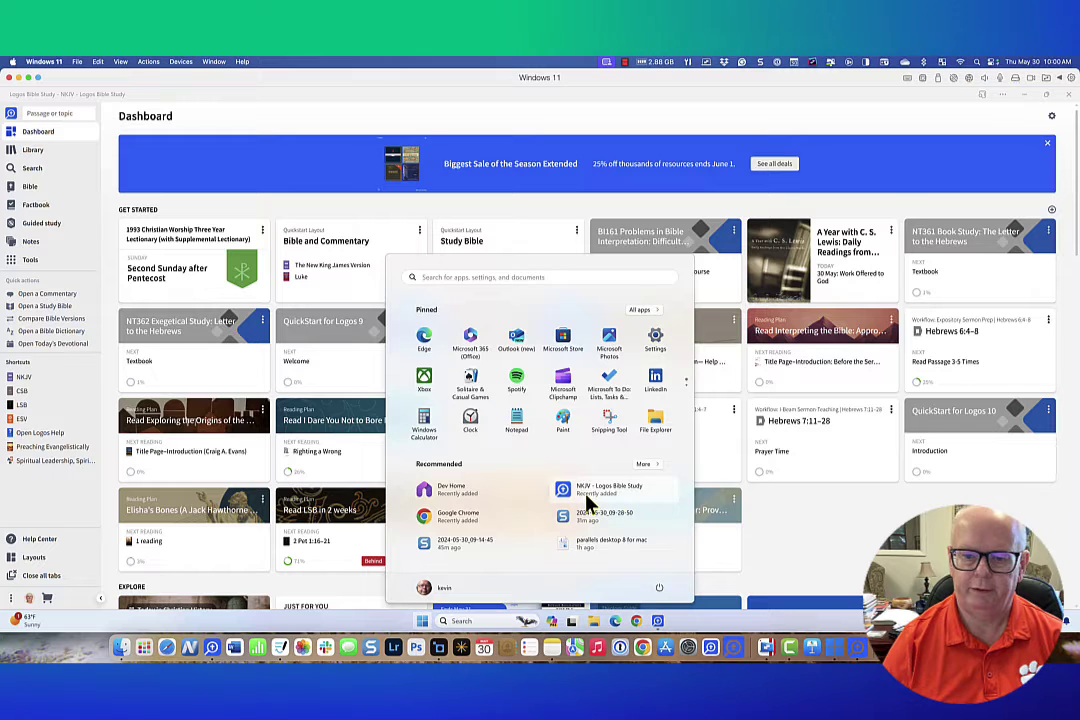
click(905, 132)
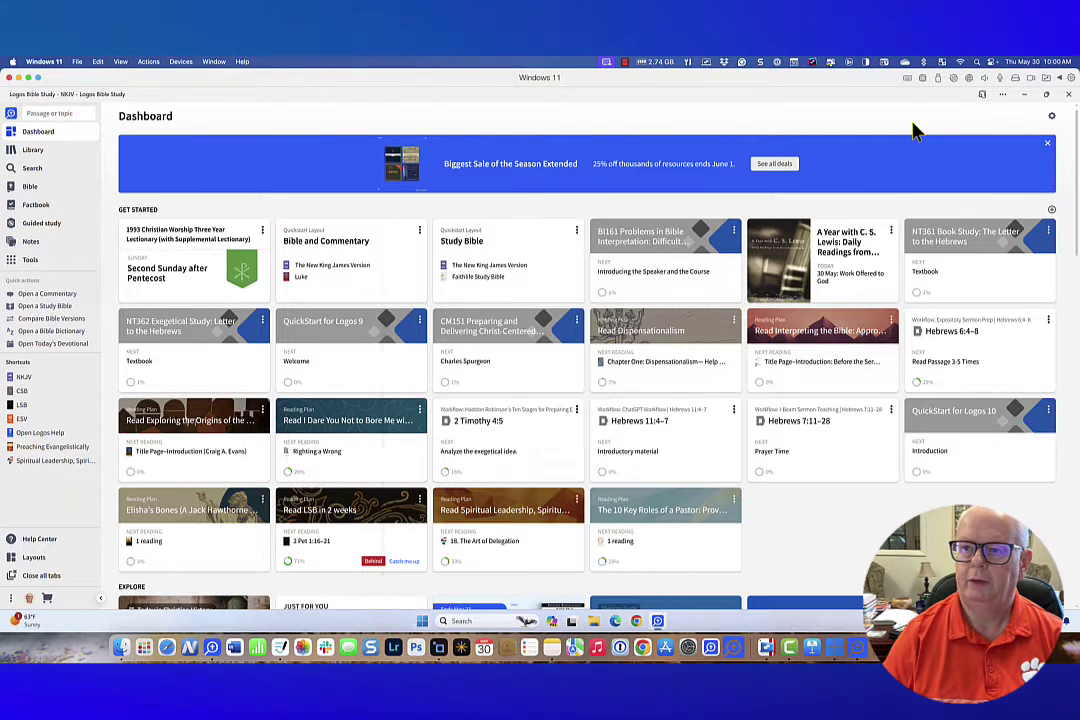
- Open the Logos app's App settings page from its options menu
click(983, 97)
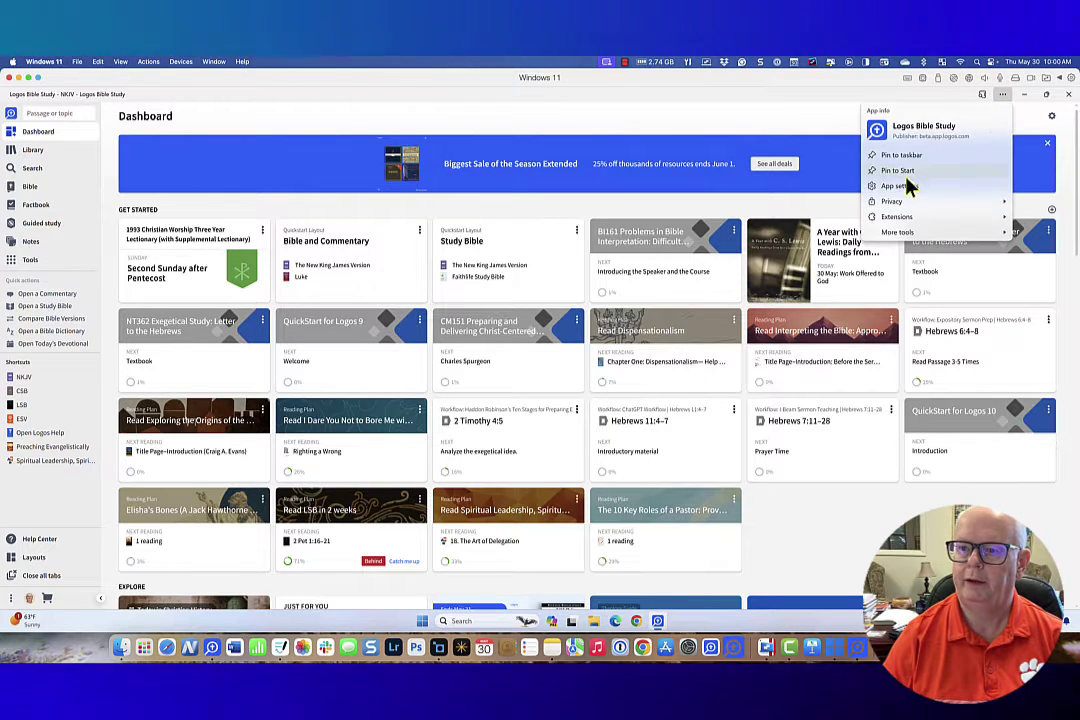
click(909, 186)
click(987, 80)
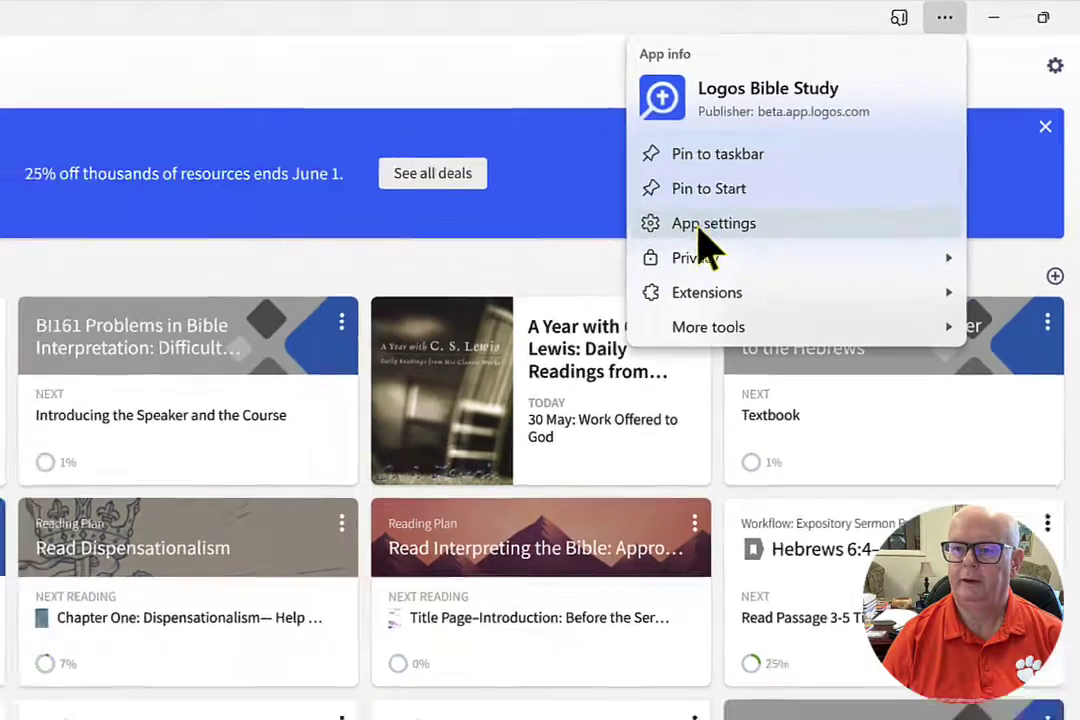
click(662, 237)
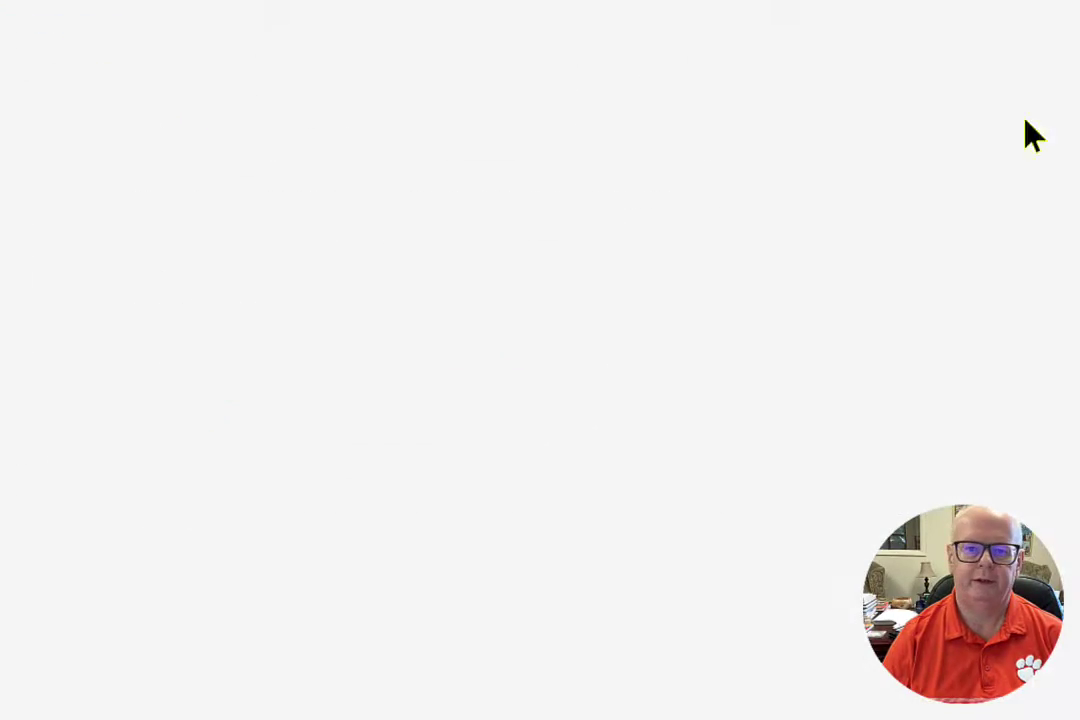